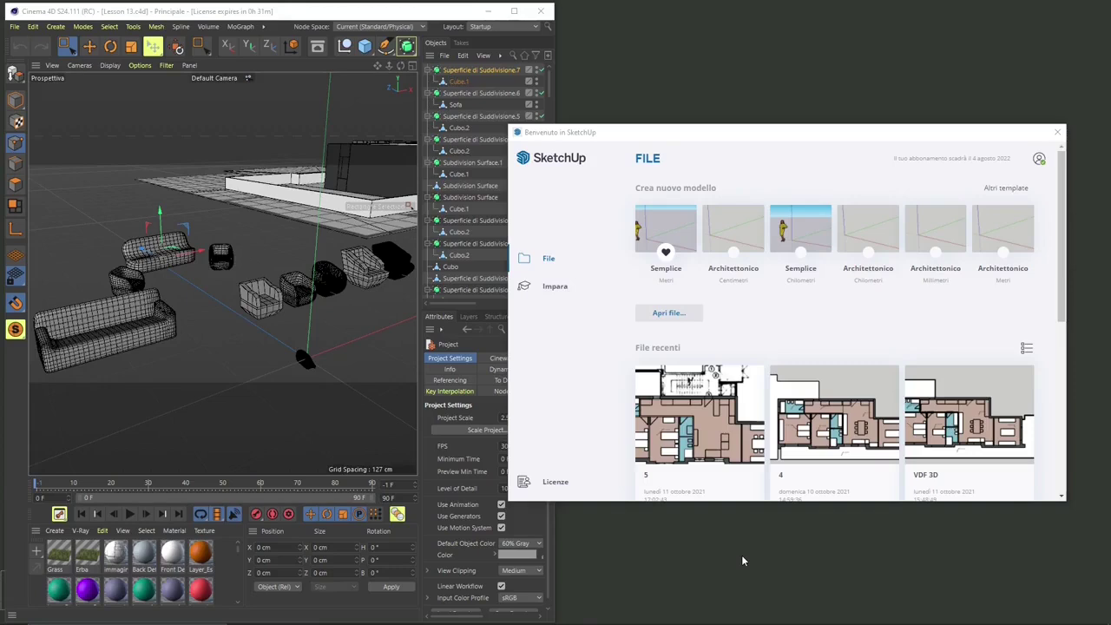
- Create a new SketchUp model from the Semplice template in metres and narrow the Cinema 4D window beside it
{"action": "left_click", "coordinate": [38, 19]}
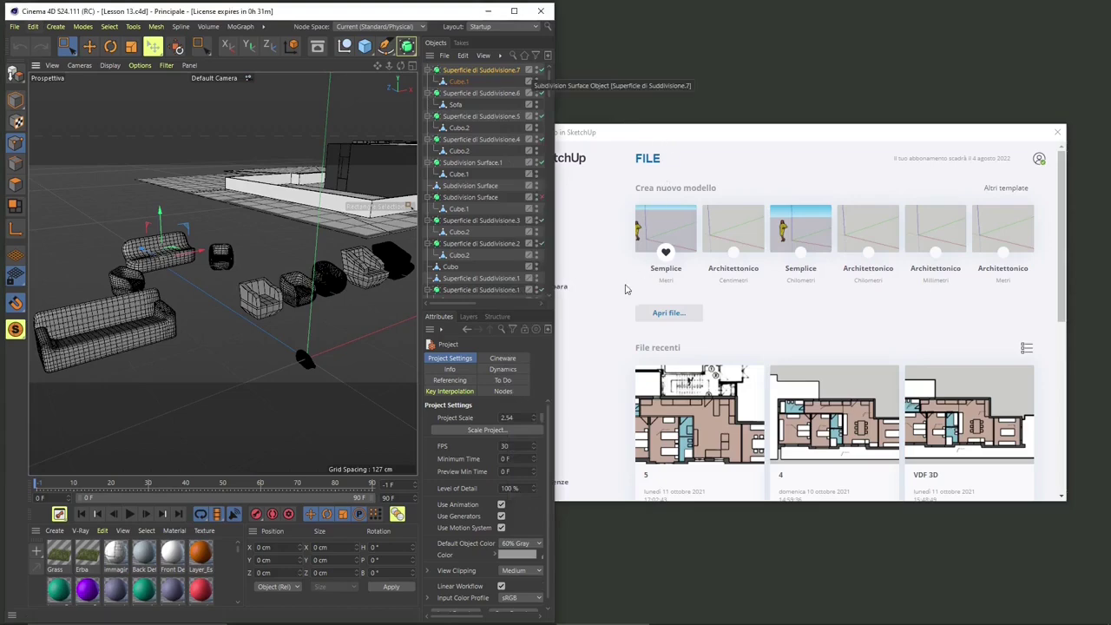
{"action": "left_click", "coordinate": [701, 164]}
{"action": "left_click", "coordinate": [666, 231]}
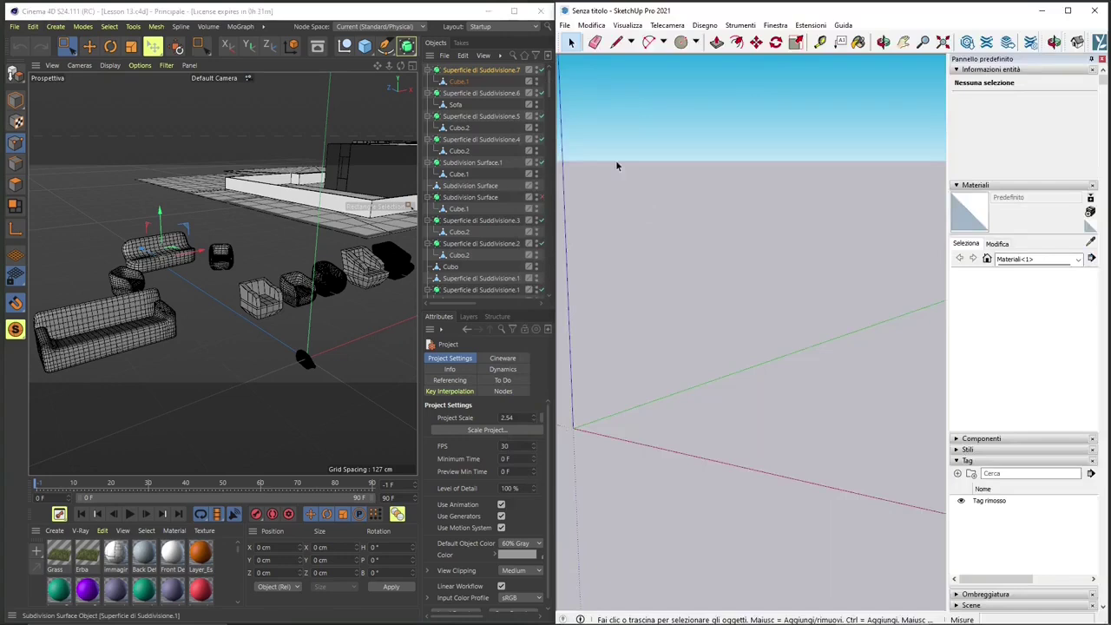
{"action": "mouse_move", "coordinate": [557, 7]}
{"action": "left_mouse_down"}
{"action": "mouse_move", "coordinate": [575, 7]}
{"action": "mouse_move", "coordinate": [542, 10]}
{"action": "left_mouse_up"}
- Examine the armchairs, sofas and house model in the Cinema 4D scene from several angles and distances
{"action": "scroll", "coordinate": [216, 223], "scroll_direction": "up", "scroll_amount": 10}
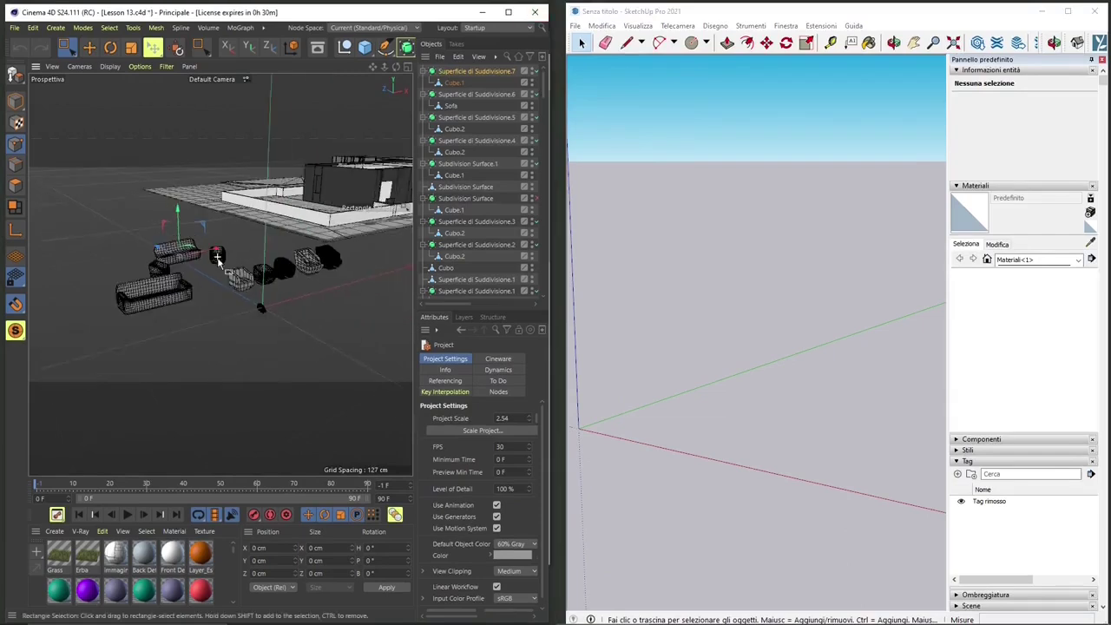
{"action": "left_click_drag", "start_coordinate": [289, 345], "coordinate": [219, 331], "text": "alt"}
{"action": "scroll", "coordinate": [180, 345], "scroll_direction": "up", "scroll_amount": 10}
{"action": "scroll", "coordinate": [200, 326], "scroll_direction": "down", "scroll_amount": 10}
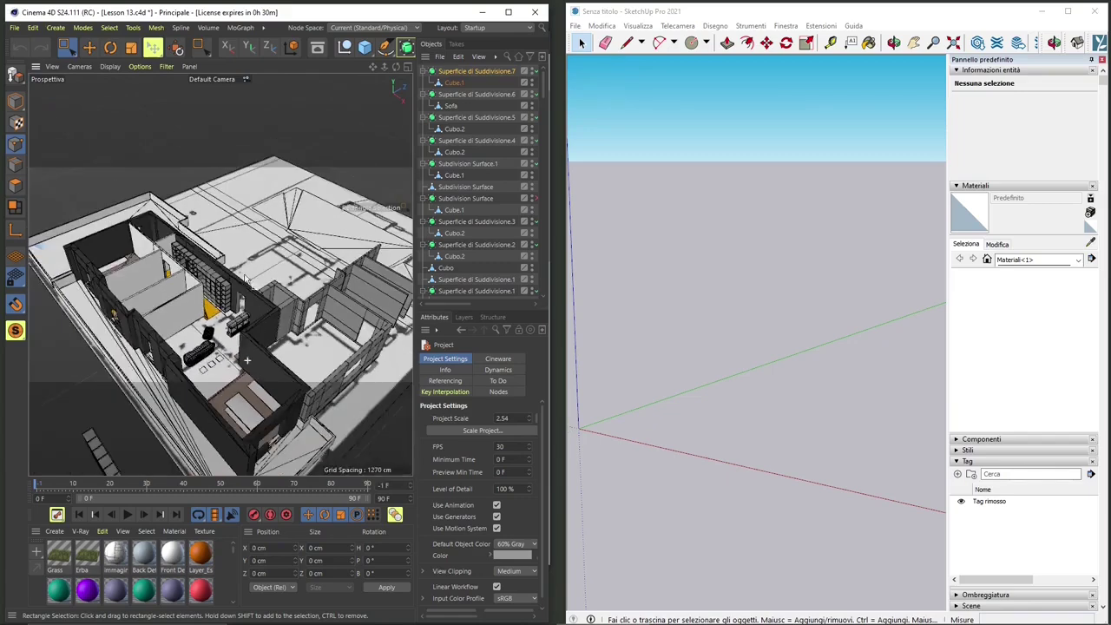
{"action": "left_click_drag", "start_coordinate": [261, 284], "coordinate": [165, 310], "text": "alt"}
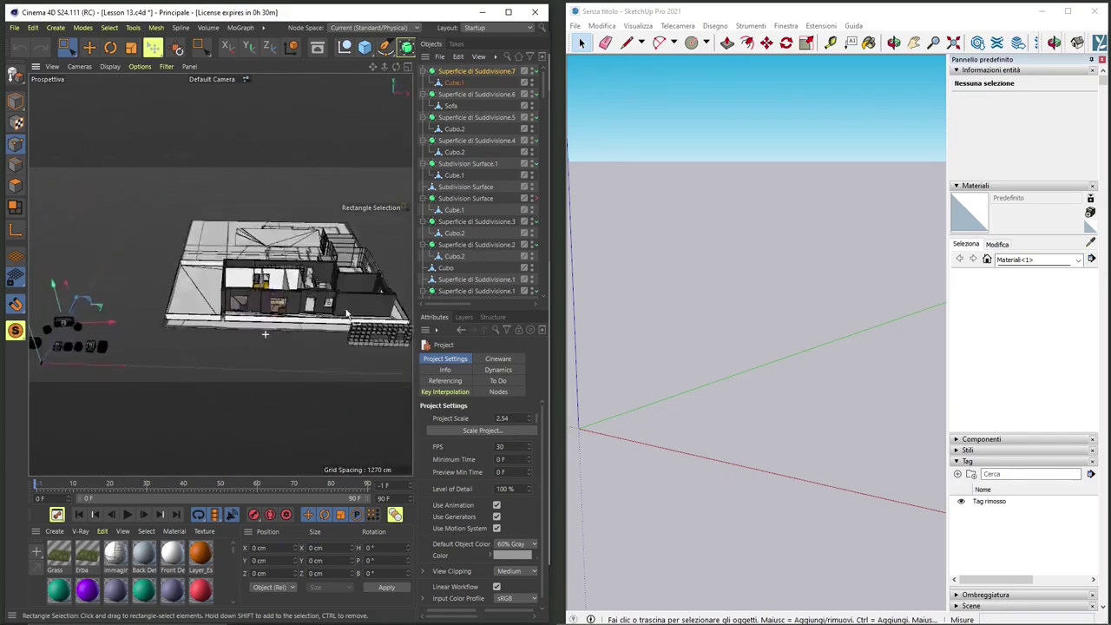
{"action": "scroll", "coordinate": [165, 310], "scroll_direction": "up", "scroll_amount": 10}
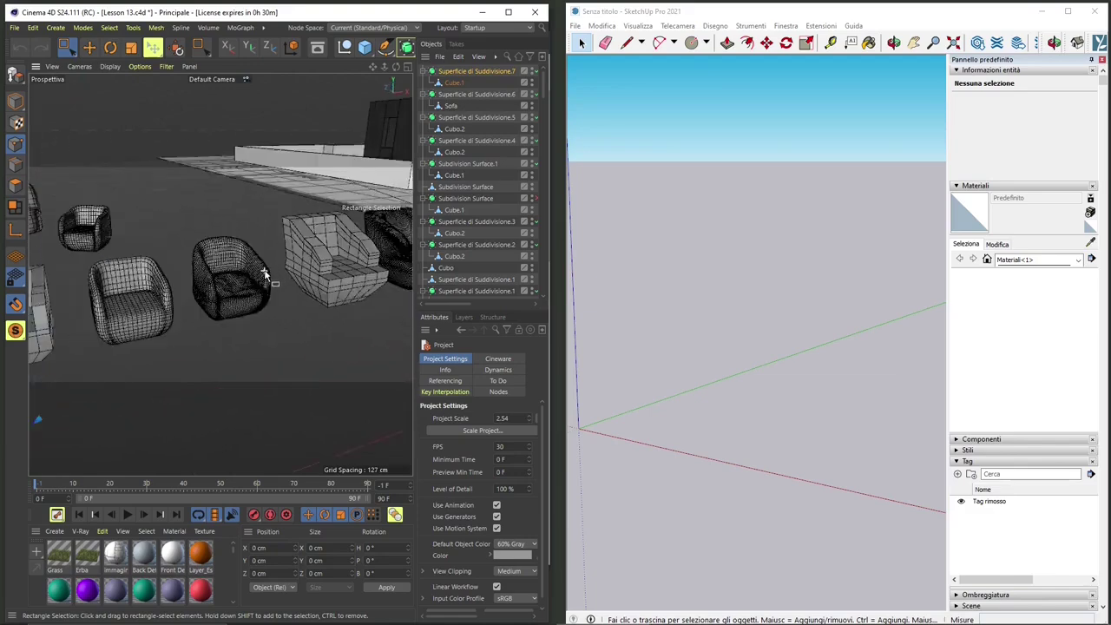
{"action": "scroll", "coordinate": [265, 276], "scroll_direction": "up", "scroll_amount": 3}
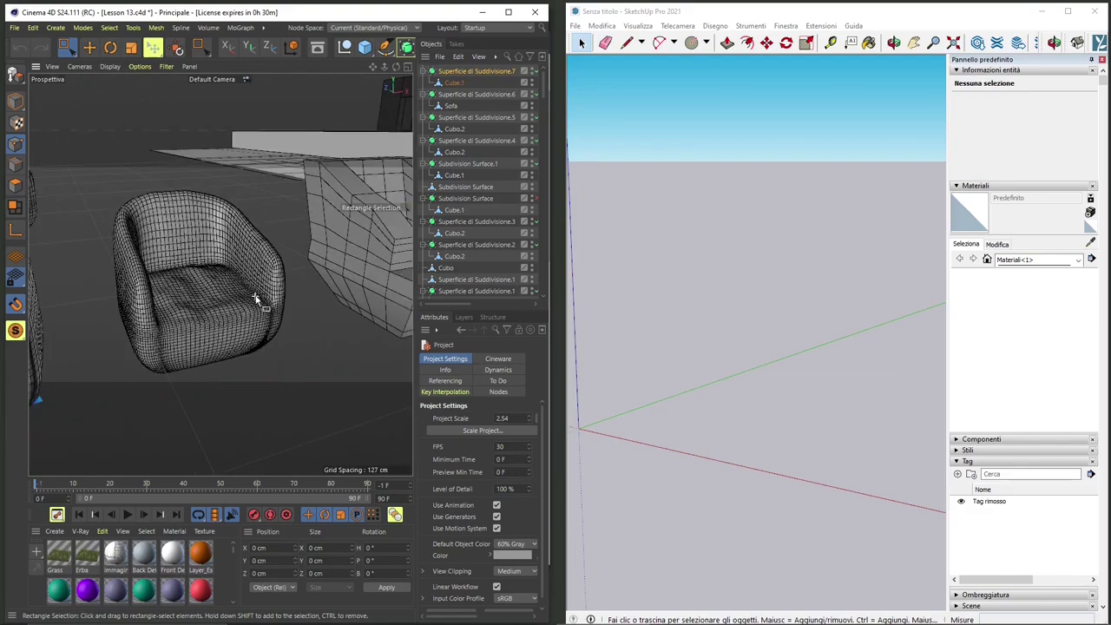
{"action": "scroll", "coordinate": [96, 272], "scroll_direction": "down", "scroll_amount": 5}
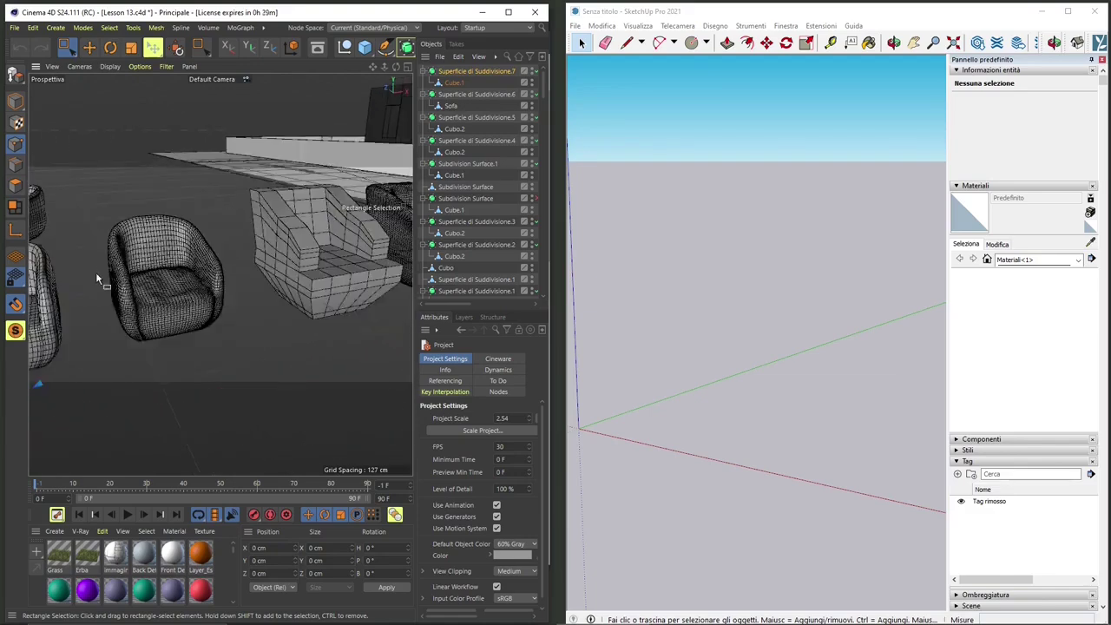
{"action": "left_click_drag", "start_coordinate": [277, 332], "coordinate": [205, 315], "text": "alt"}
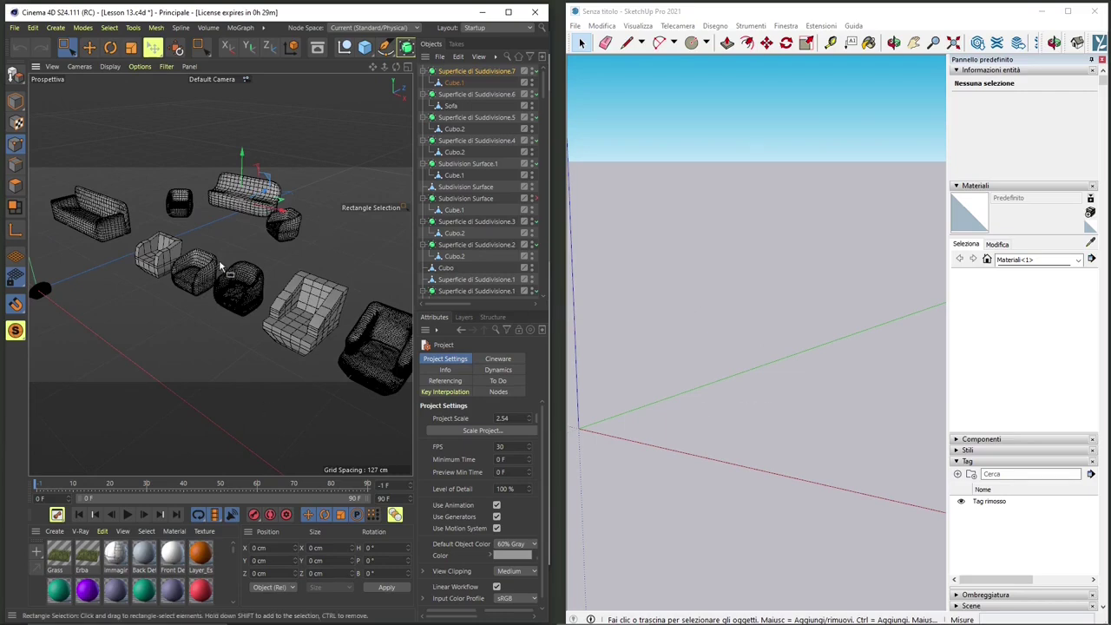
{"action": "mouse_move", "coordinate": [219, 260]}
{"action": "left_mouse_down", "text": "alt"}
{"action": "mouse_move", "coordinate": [168, 353]}
{"action": "mouse_move", "coordinate": [241, 363]}
{"action": "mouse_move", "coordinate": [293, 341]}
{"action": "mouse_move", "coordinate": [111, 408]}
{"action": "left_mouse_up", "text": "alt"}
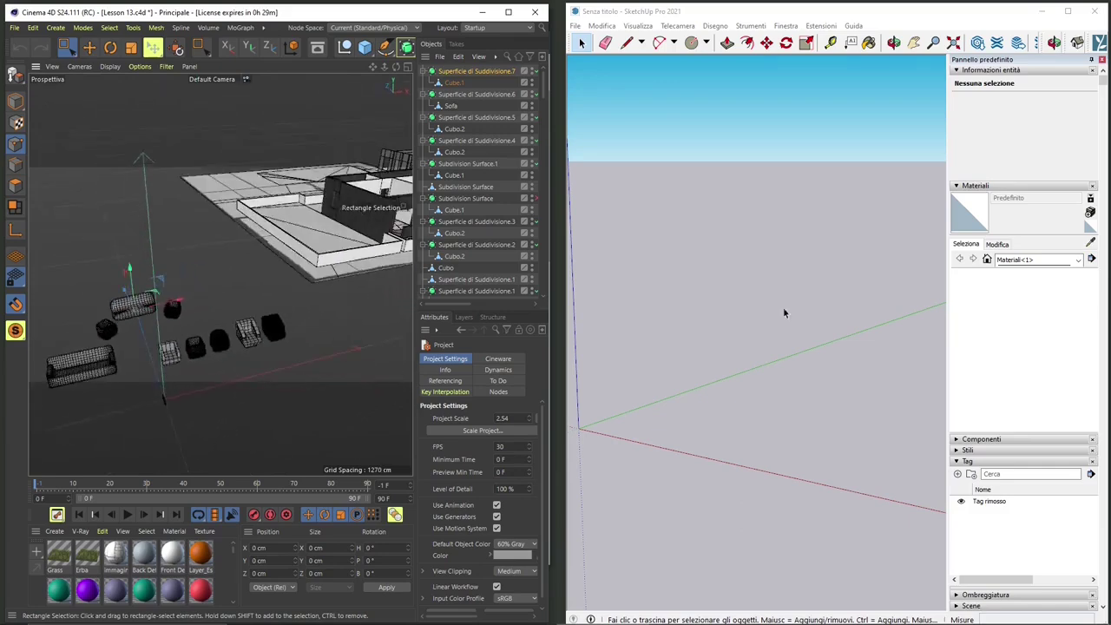
- Switch to SketchUp and review the file formats it can import, closing without importing anything
{"action": "left_click", "coordinate": [574, 26]}
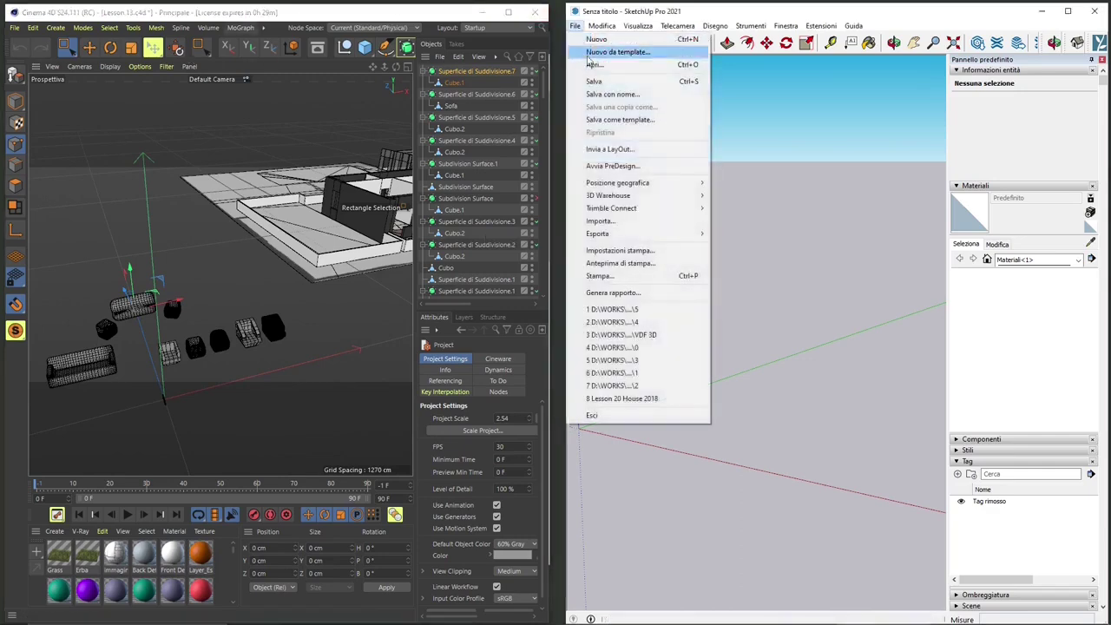
{"action": "left_click", "coordinate": [617, 224]}
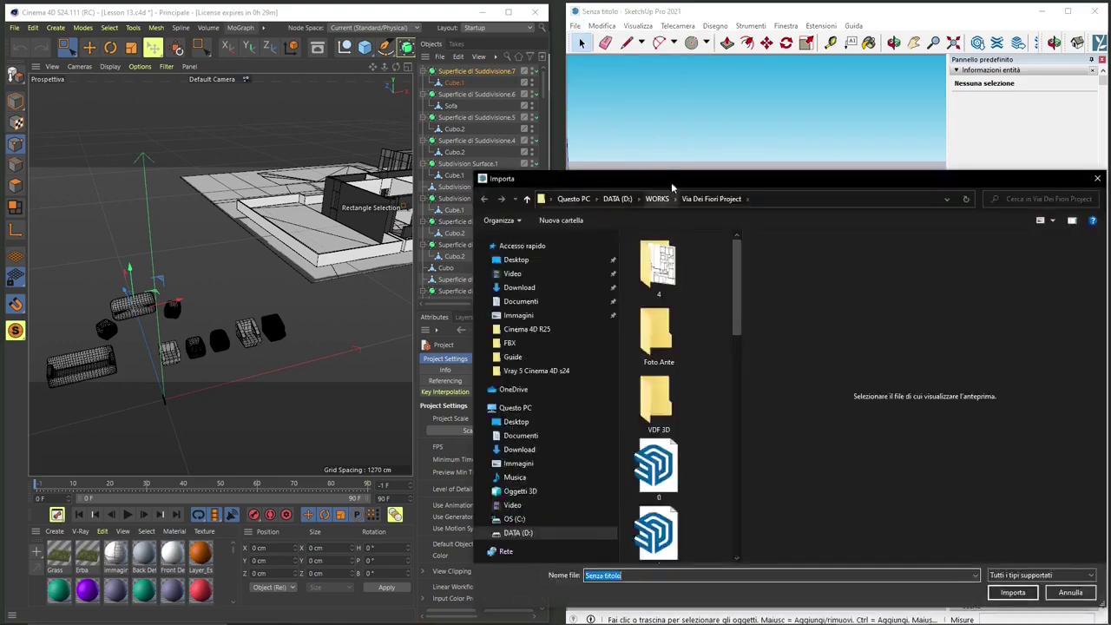
{"action": "left_click_drag", "start_coordinate": [671, 182], "coordinate": [505, 56]}
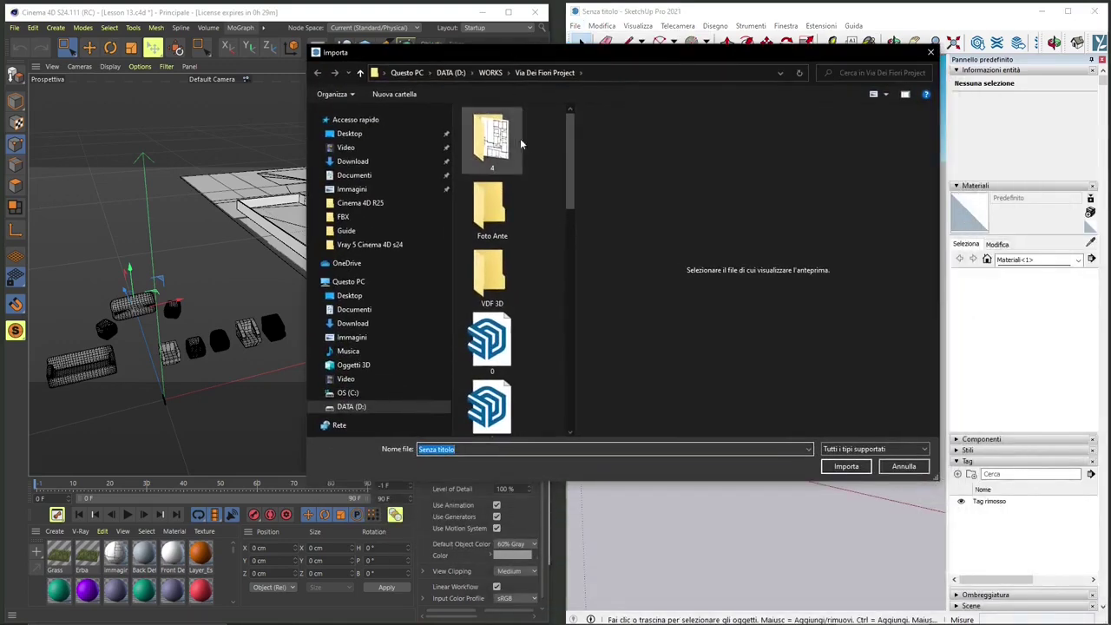
{"action": "scroll", "coordinate": [576, 185], "scroll_direction": "down", "scroll_amount": 2}
{"action": "scroll", "coordinate": [577, 186], "scroll_direction": "down", "scroll_amount": 2}
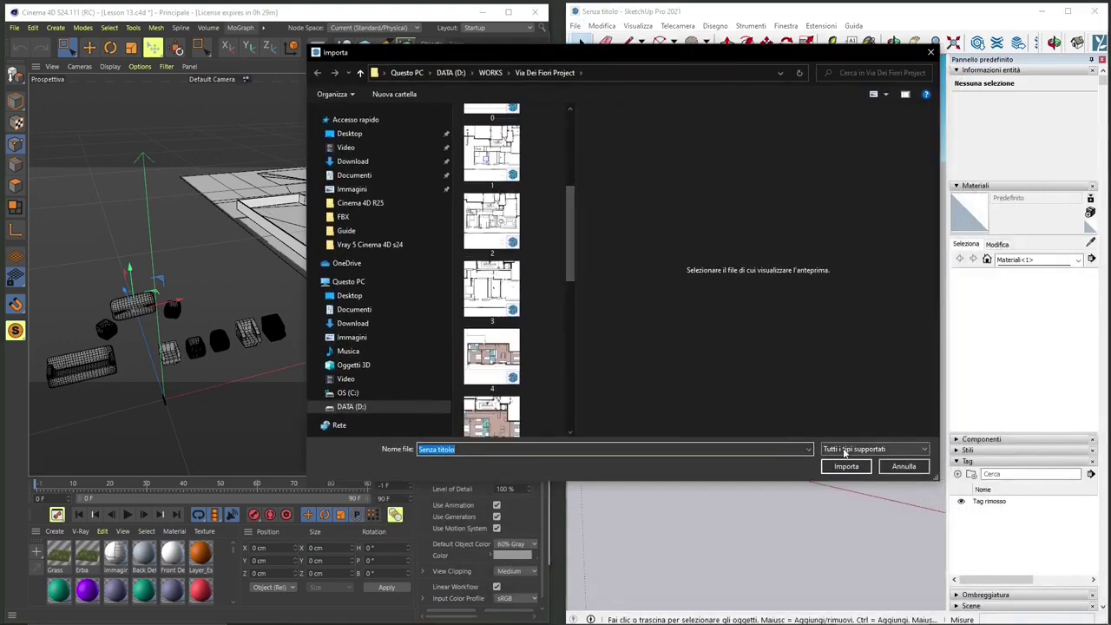
{"action": "left_click", "coordinate": [845, 450]}
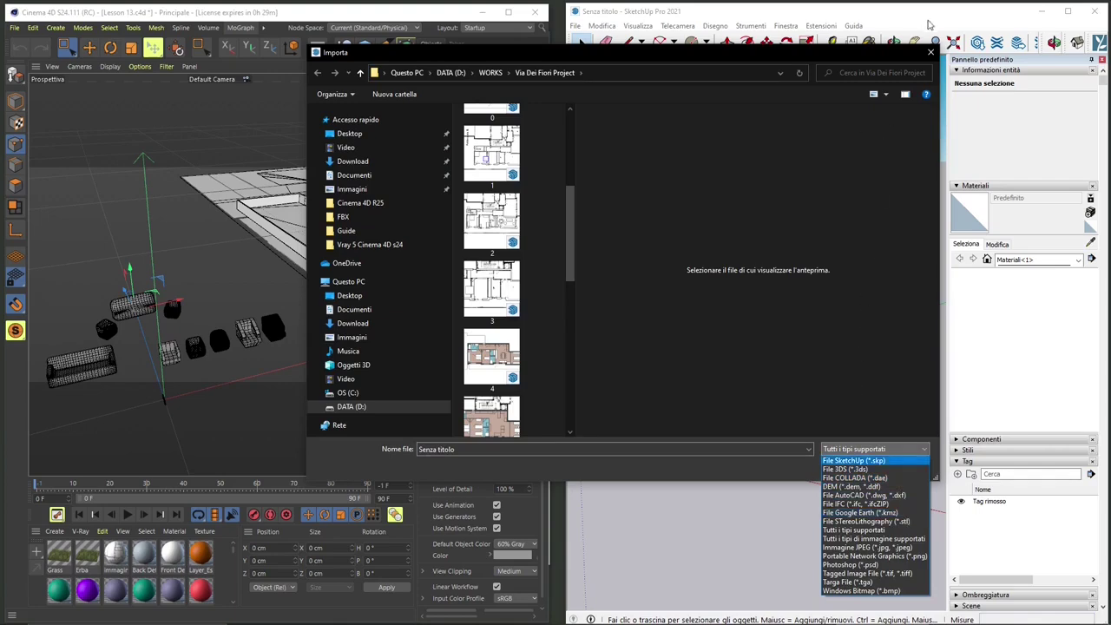
{"action": "left_click", "coordinate": [931, 52]}
{"action": "left_click", "coordinate": [930, 52]}
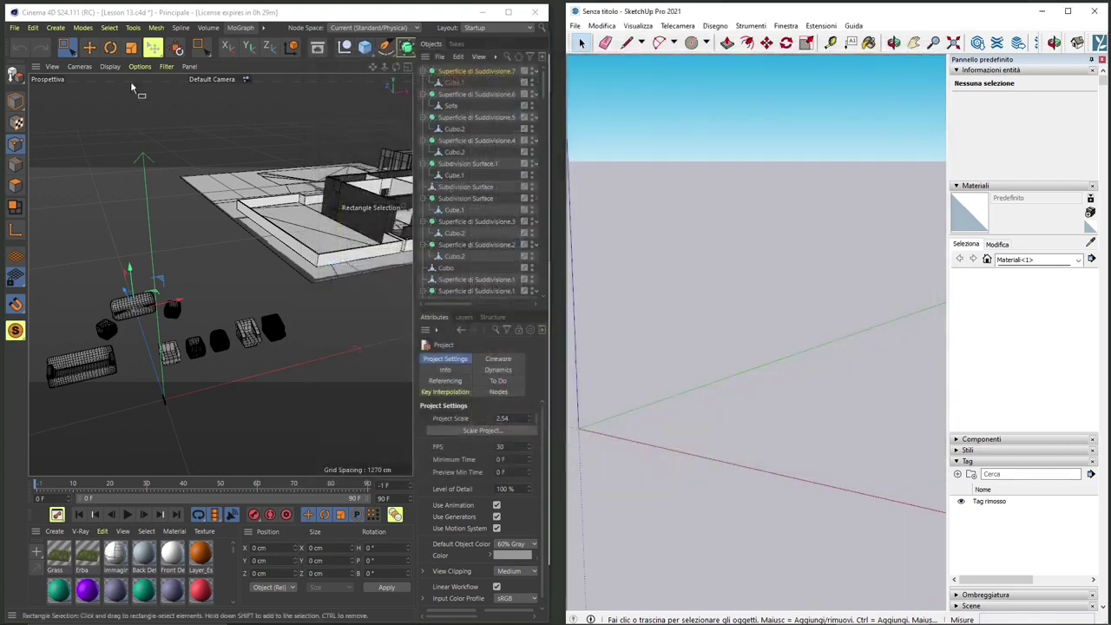
- Switch to Cinema 4D and export the scene as 3D Studio (*.3ds), accepting scale 1 Centimeters with Split Discontinuous Points on
{"action": "left_click", "coordinate": [37, 19]}
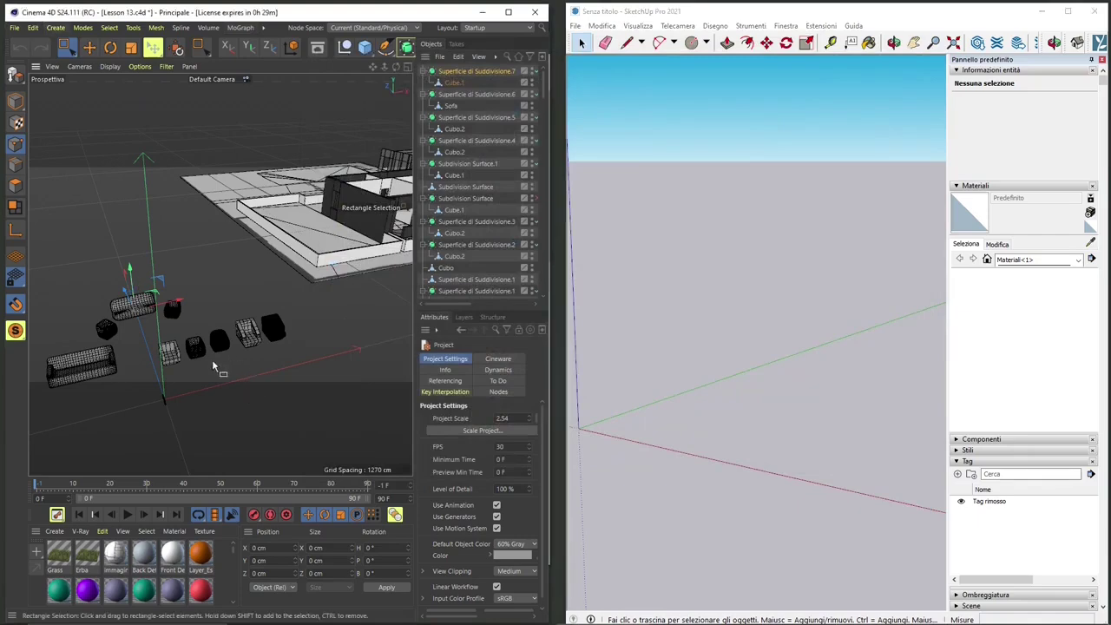
{"action": "left_click", "coordinate": [15, 27]}
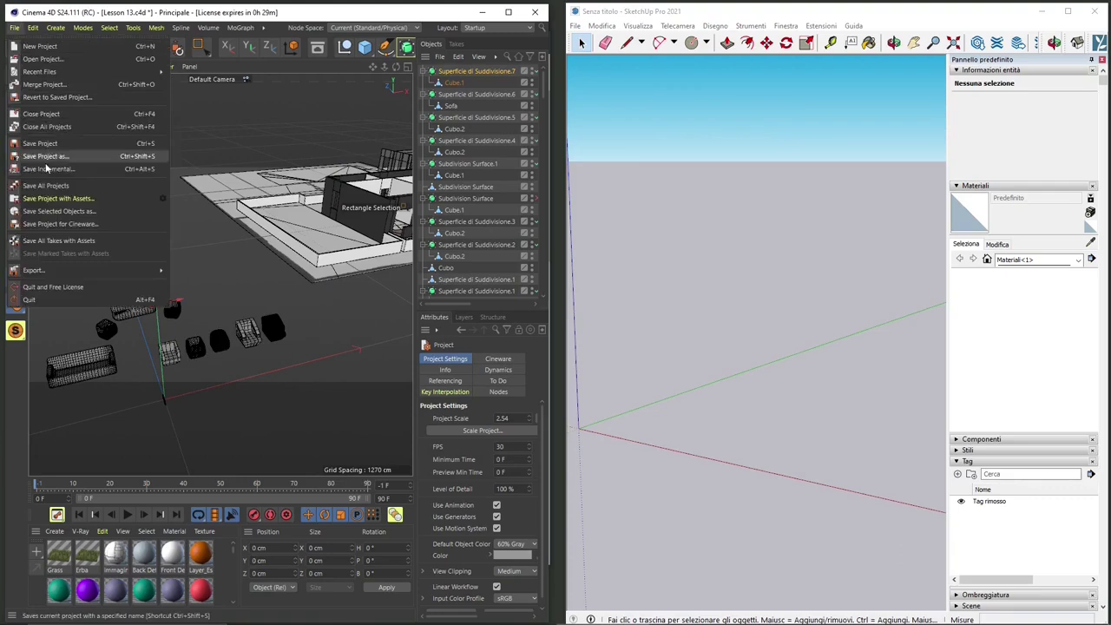
{"action": "mouse_move", "coordinate": [28, 272]}
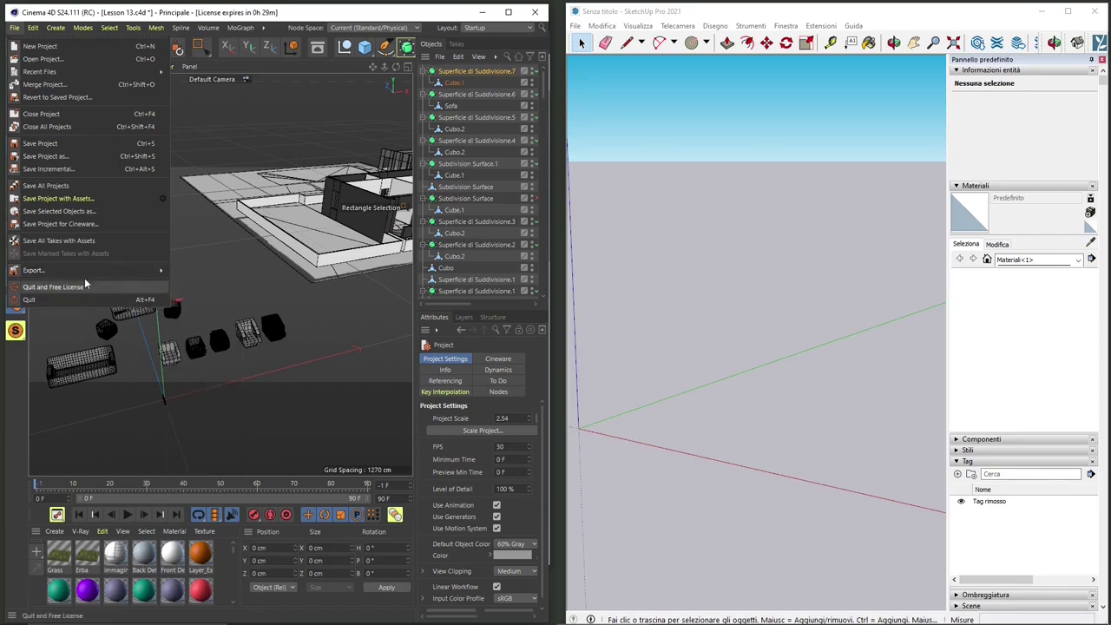
{"action": "mouse_move", "coordinate": [90, 275]}
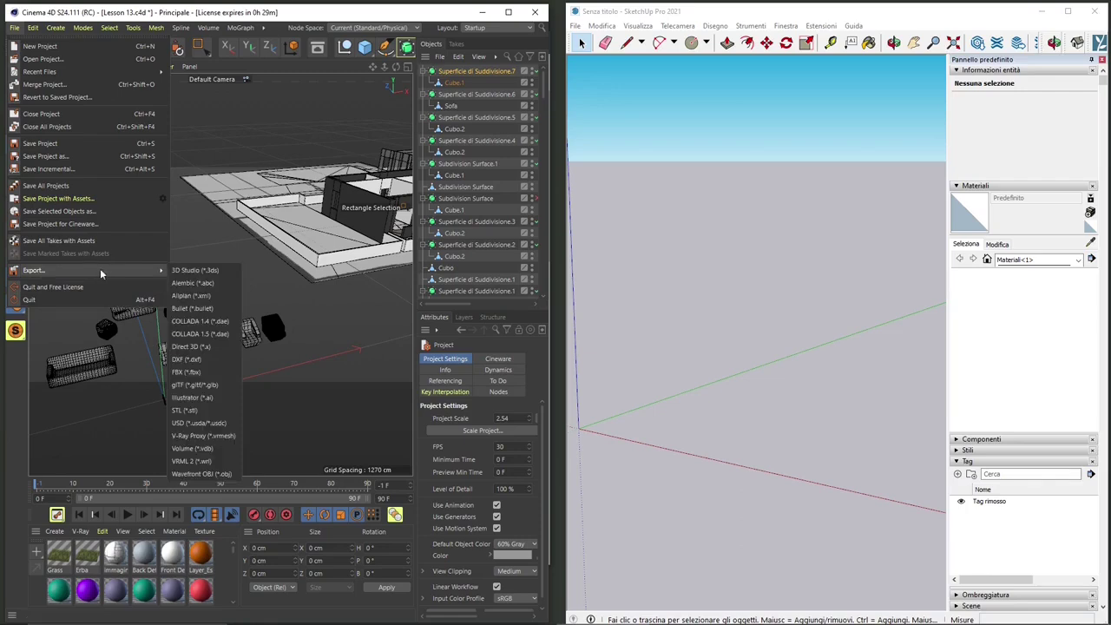
{"action": "left_click", "coordinate": [191, 270]}
{"action": "left_click_drag", "start_coordinate": [189, 231], "coordinate": [219, 130]}
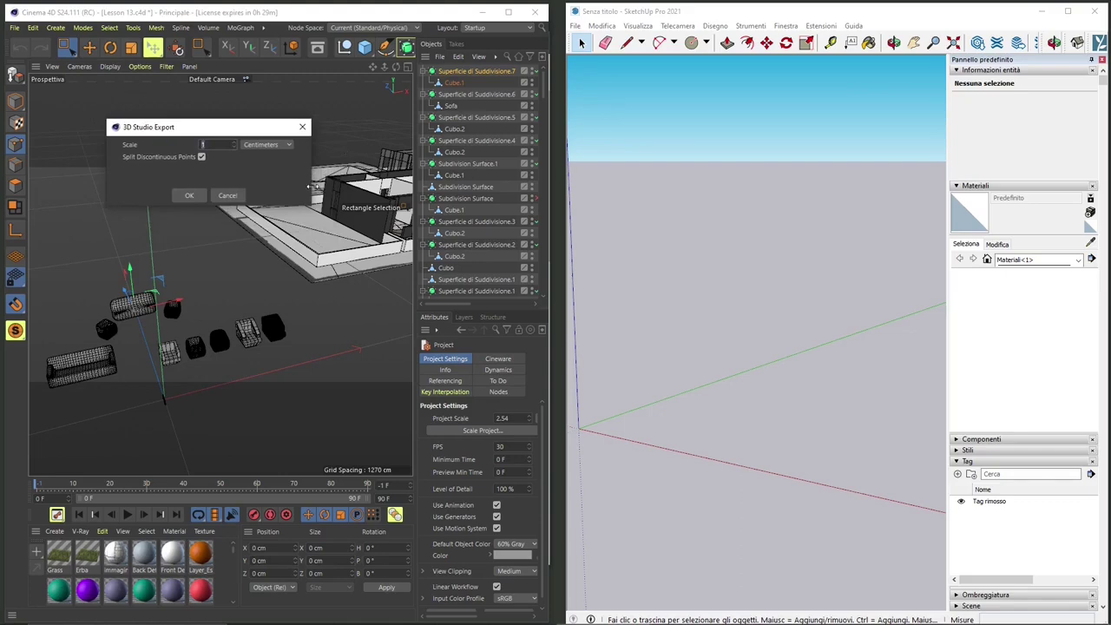
{"action": "left_click", "coordinate": [186, 195]}
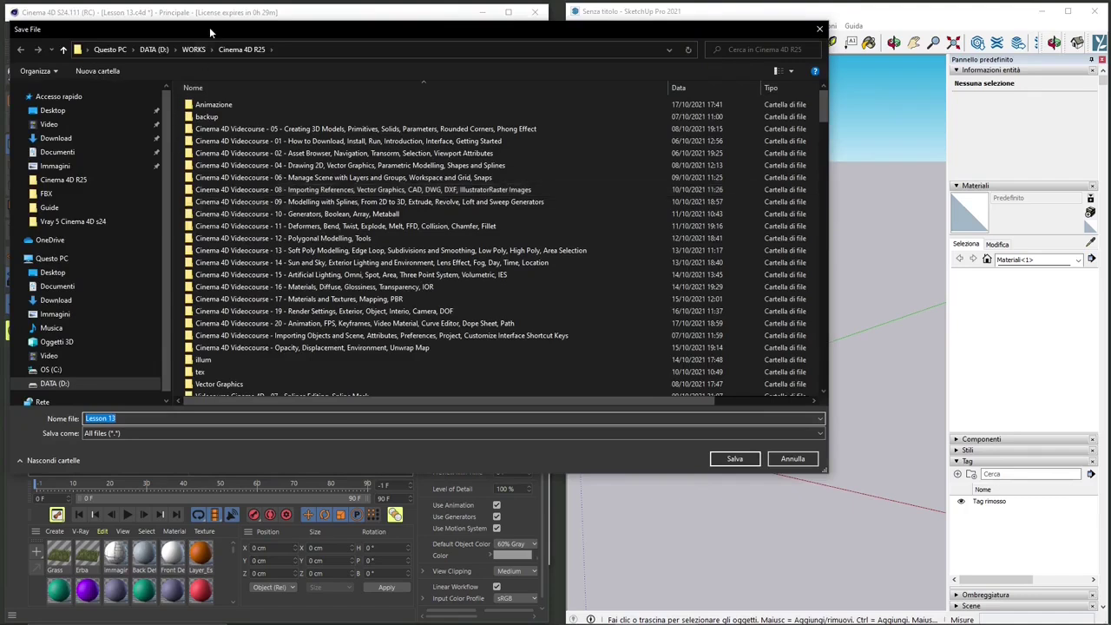
- Save the exported scene in the WORKS\3ds folder under the name cinema4d to sketchup
{"action": "left_click", "coordinate": [193, 48]}
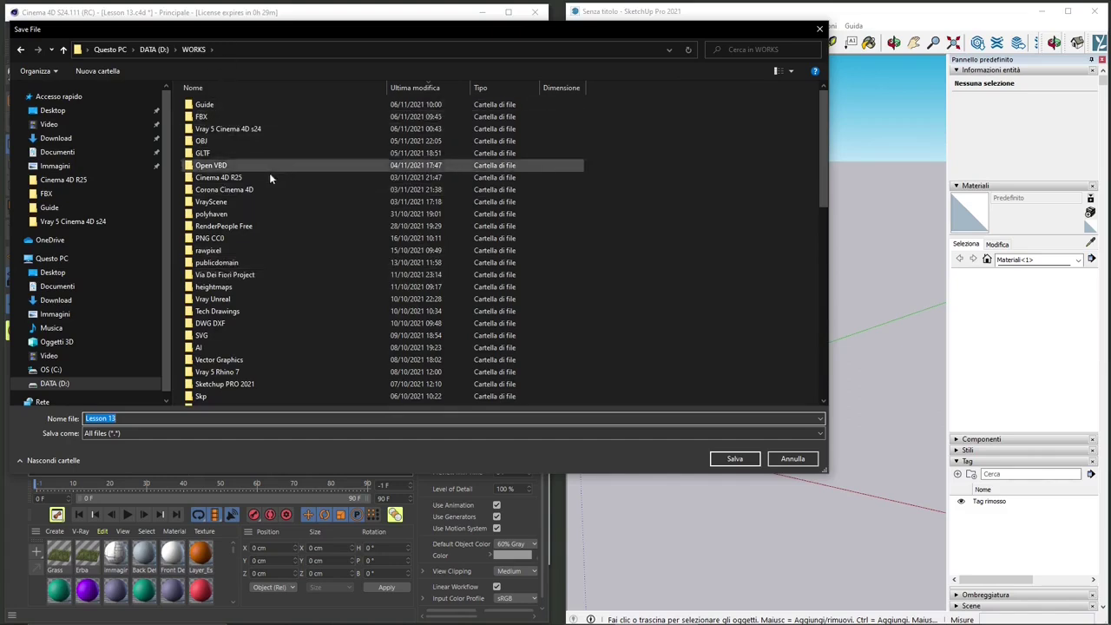
{"action": "left_click", "coordinate": [258, 215]}
{"action": "scroll", "coordinate": [258, 215], "scroll_direction": "down", "scroll_amount": 5}
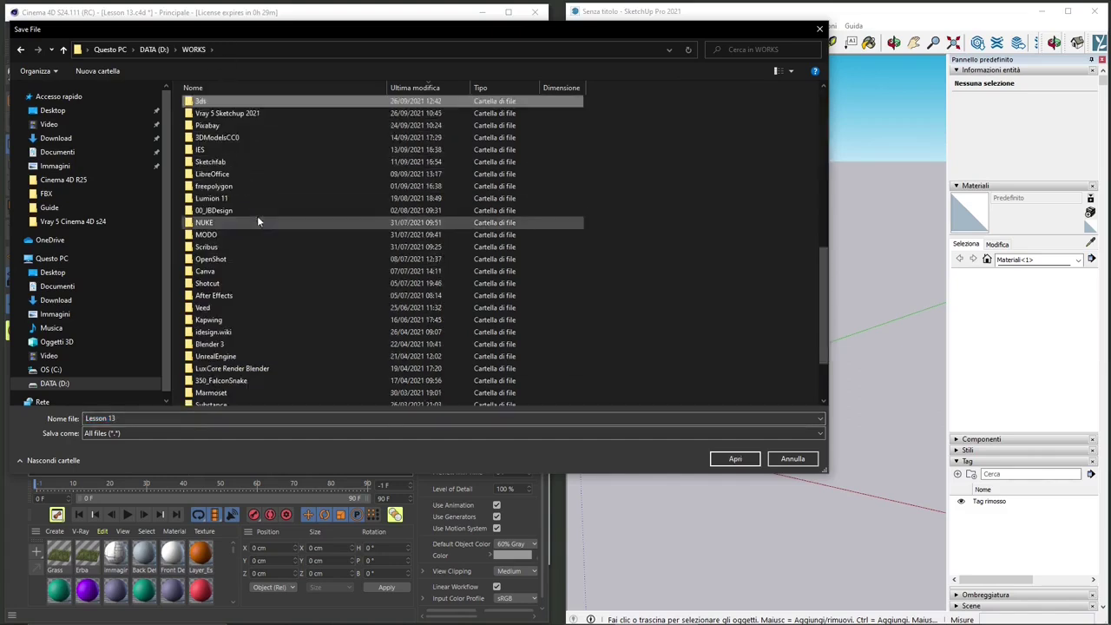
{"action": "double_click", "coordinate": [212, 105]}
{"action": "left_click", "coordinate": [177, 417]}
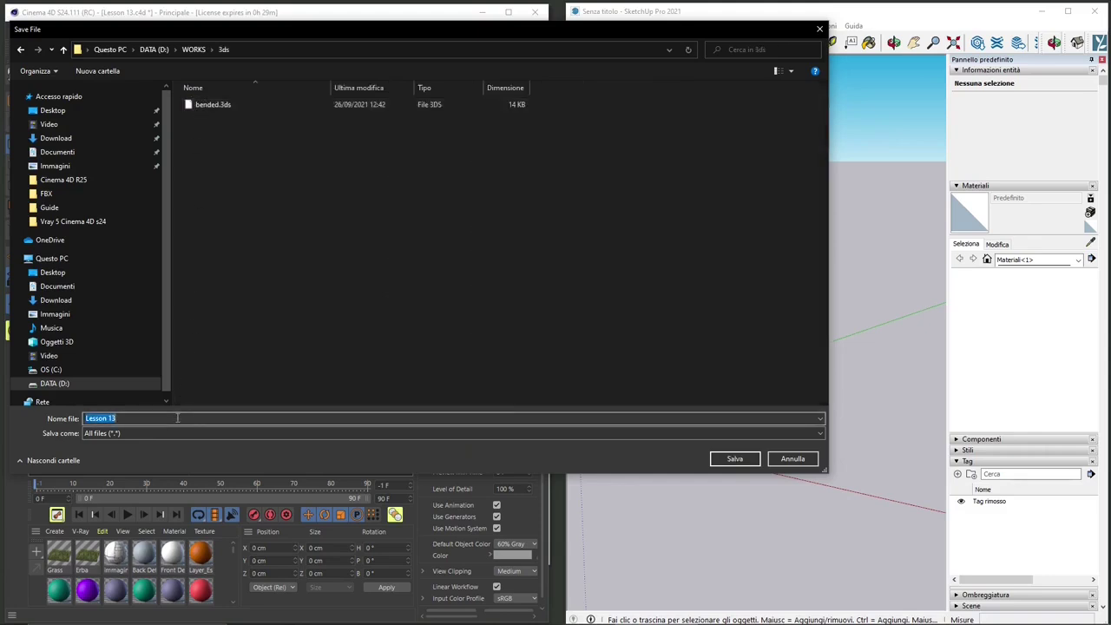
{"action": "type", "text": "s"}
{"action": "type", "text": "inema4d to"}
{"action": "left_click", "coordinate": [744, 458]}
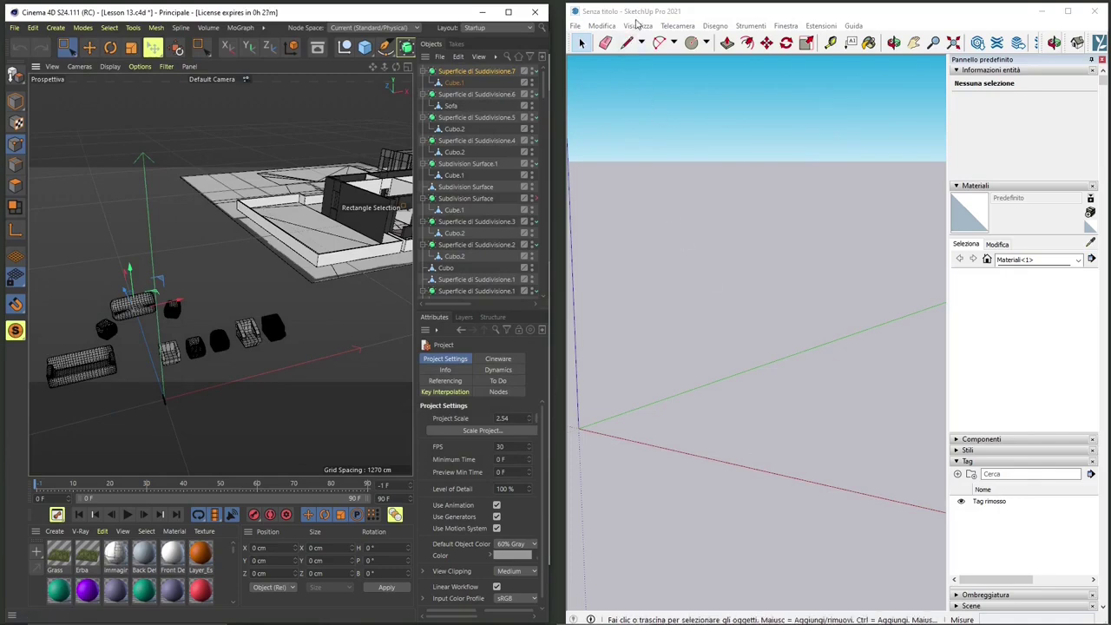
- Switch to SketchUp and choose cinema4d to sketchup.3ds from the WORKS\3ds folder for import
{"action": "left_click", "coordinate": [642, 16]}
{"action": "left_click", "coordinate": [575, 26]}
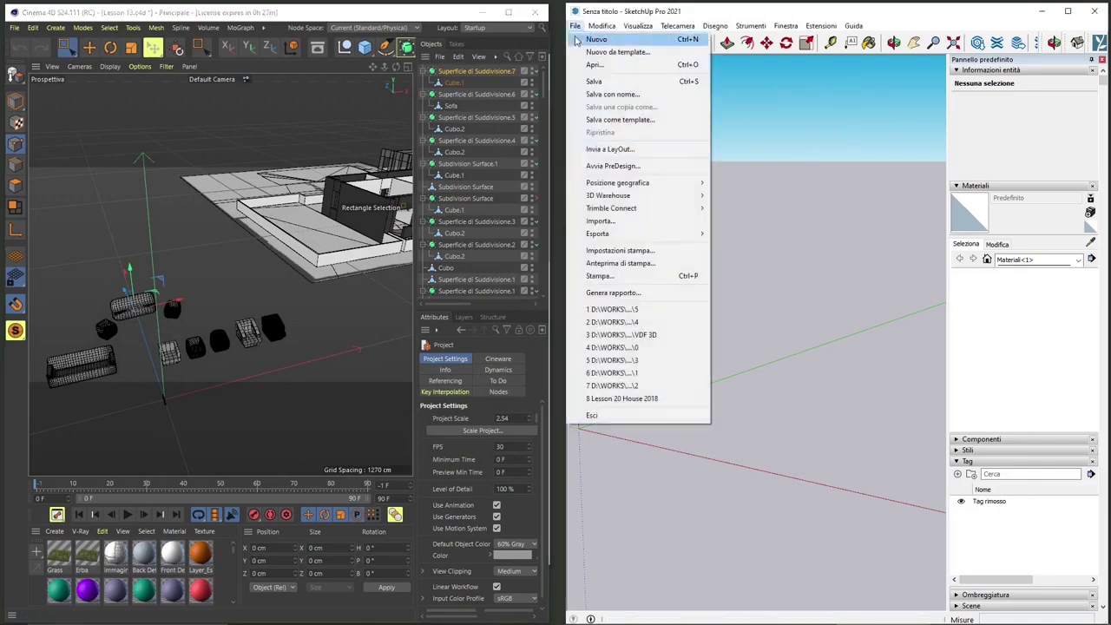
{"action": "left_click", "coordinate": [600, 221]}
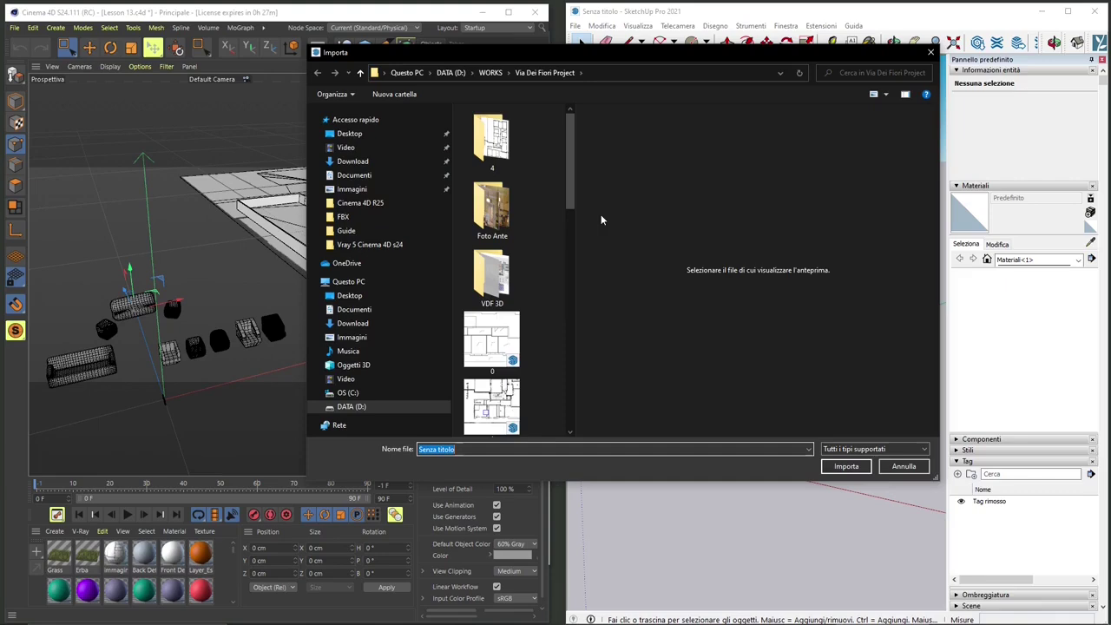
{"action": "left_click", "coordinate": [477, 73]}
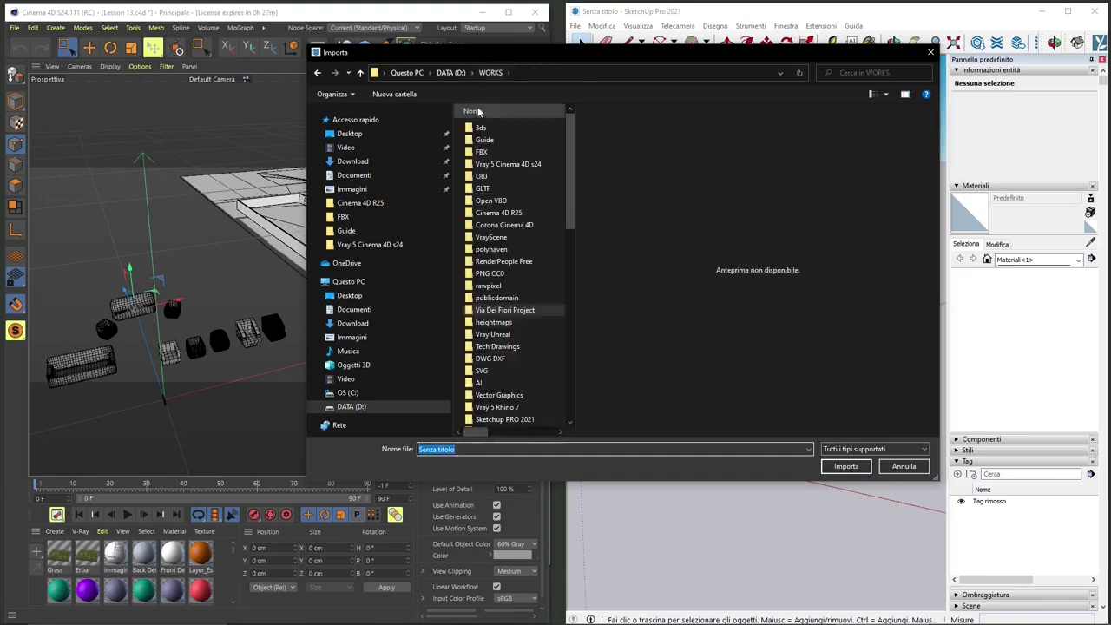
{"action": "double_click", "coordinate": [488, 130]}
{"action": "left_click", "coordinate": [487, 141]}
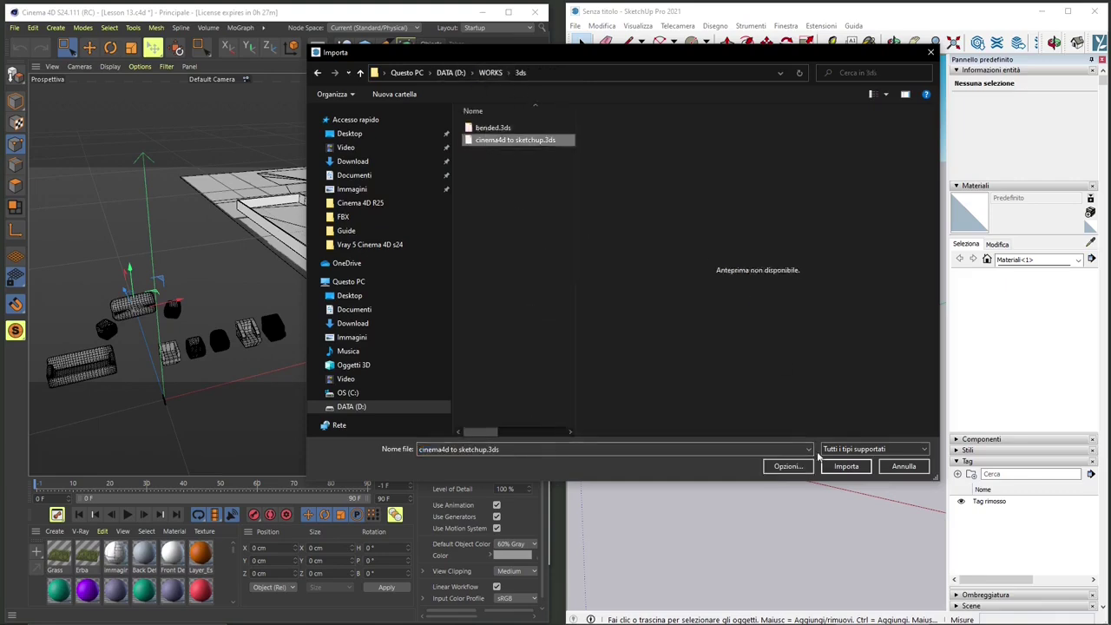
- Review the 3DS import options and the available scale units, closing them without changes
{"action": "left_click", "coordinate": [788, 467]}
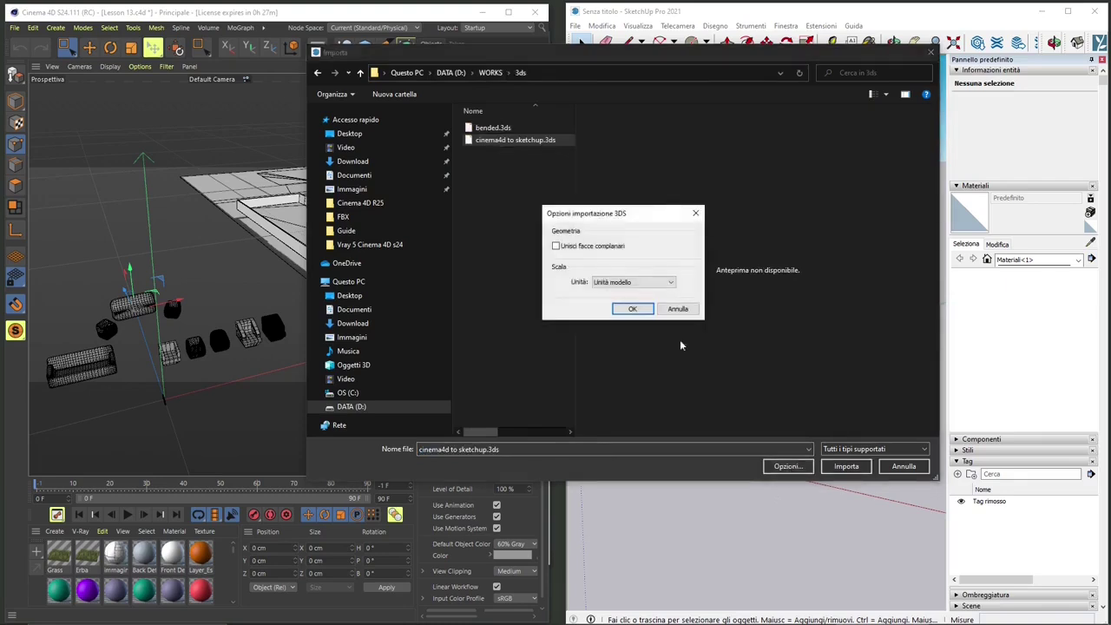
{"action": "left_click", "coordinate": [636, 282]}
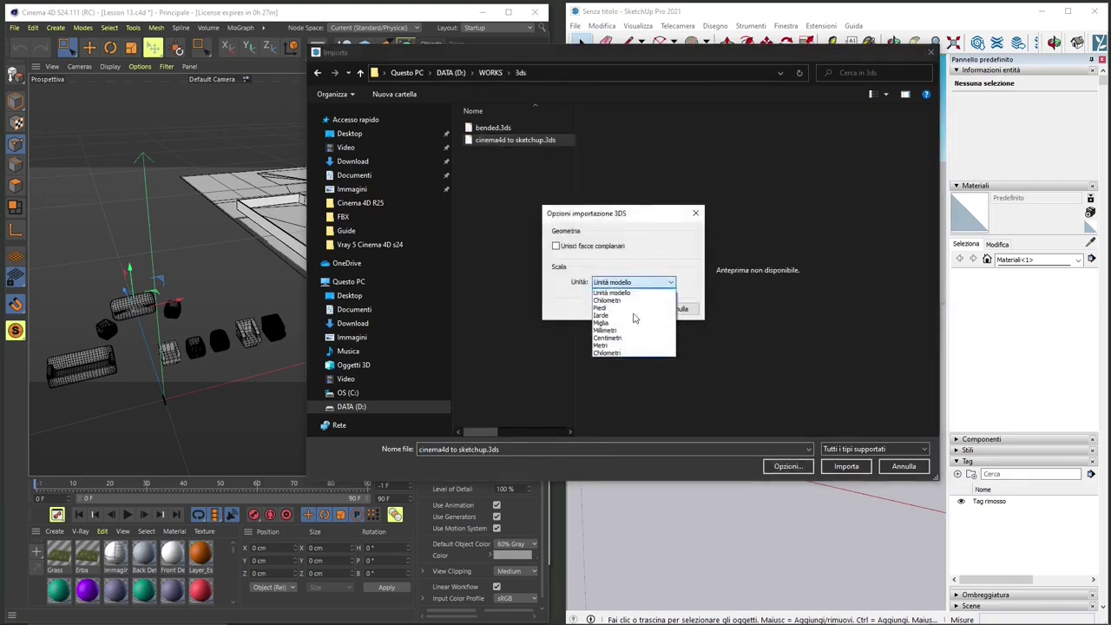
{"action": "left_click", "coordinate": [690, 224]}
{"action": "left_click", "coordinate": [696, 214]}
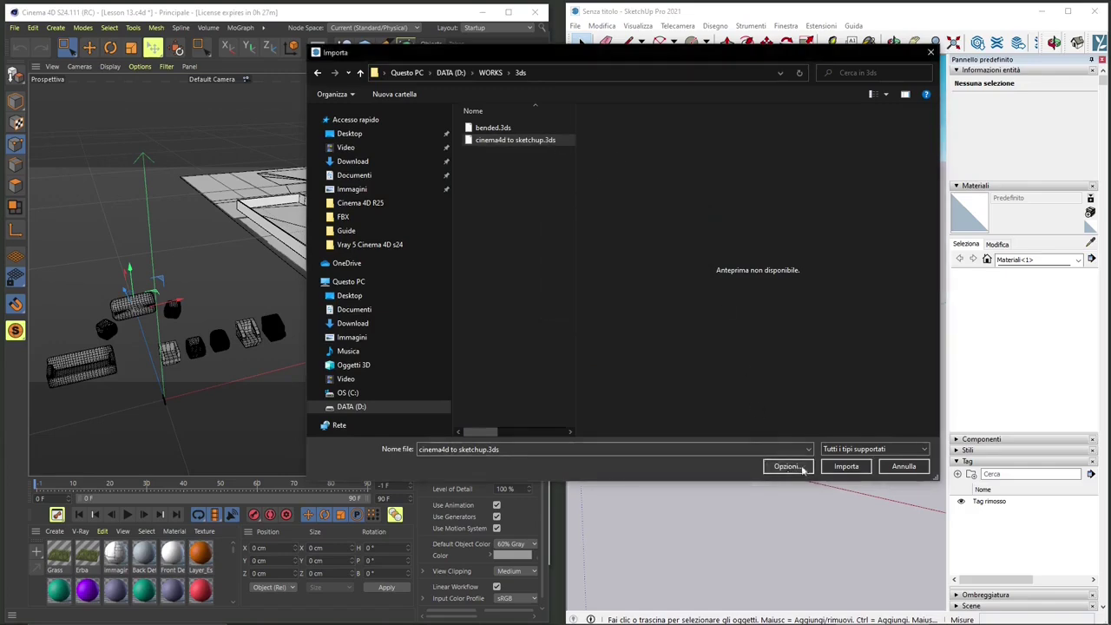
- Import cinema4d to sketchup.3ds, dismiss the import results and place the component in the model
{"action": "left_click", "coordinate": [846, 466]}
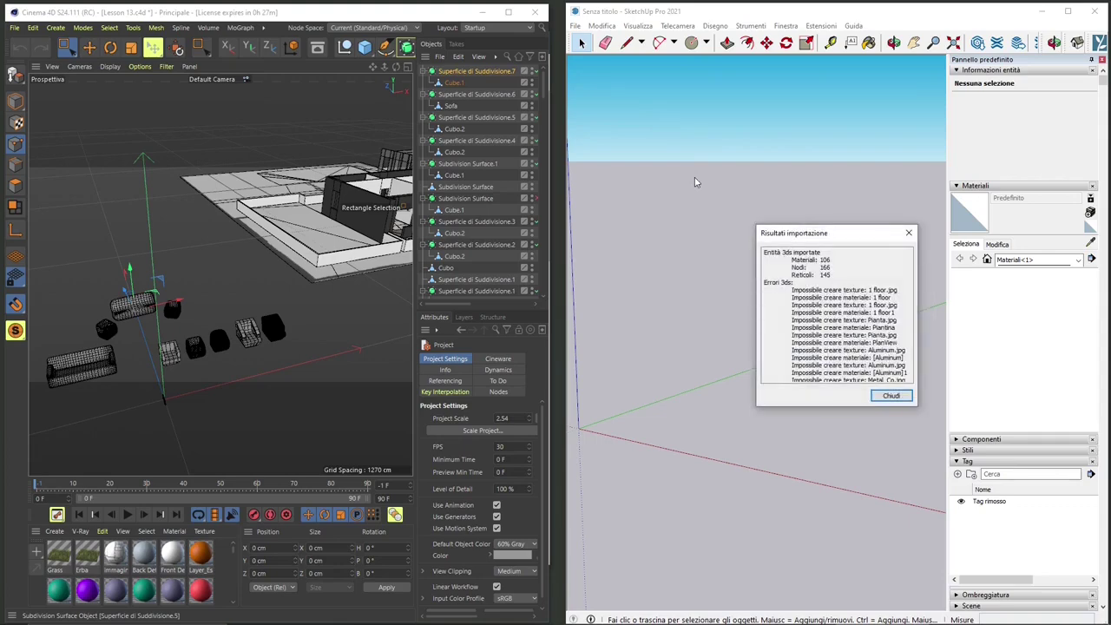
{"action": "left_click", "coordinate": [890, 395]}
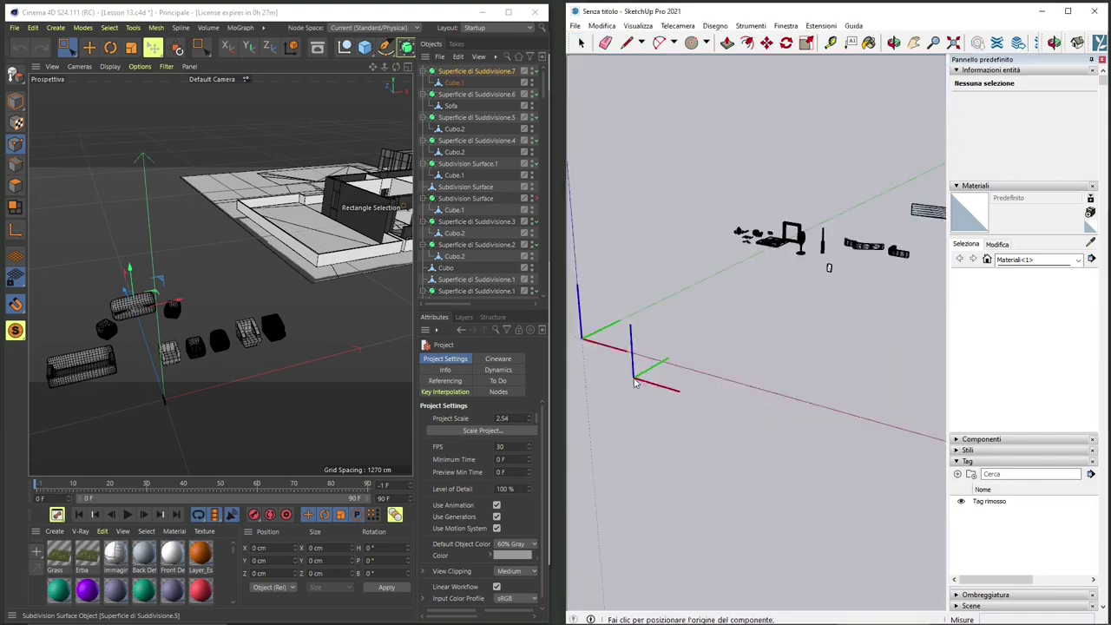
{"action": "left_click", "coordinate": [721, 227]}
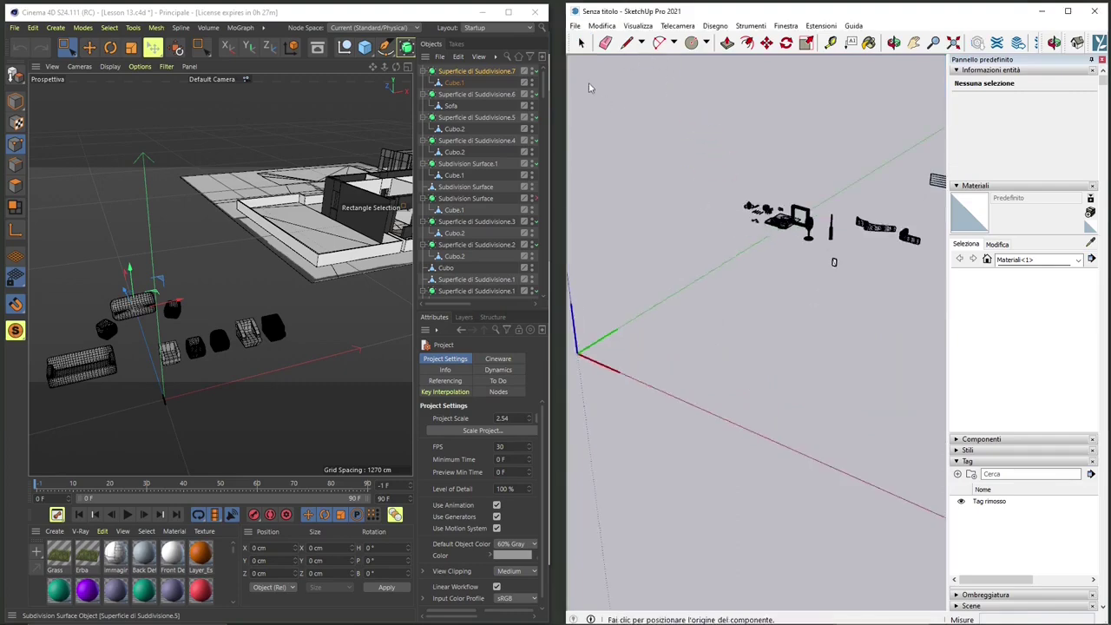
{"action": "left_click", "coordinate": [581, 42]}
- Examine the imported scene from several angles and compare its furniture and house with the original in Cinema 4D
{"action": "middle_click_drag", "start_coordinate": [732, 232], "coordinate": [801, 292]}
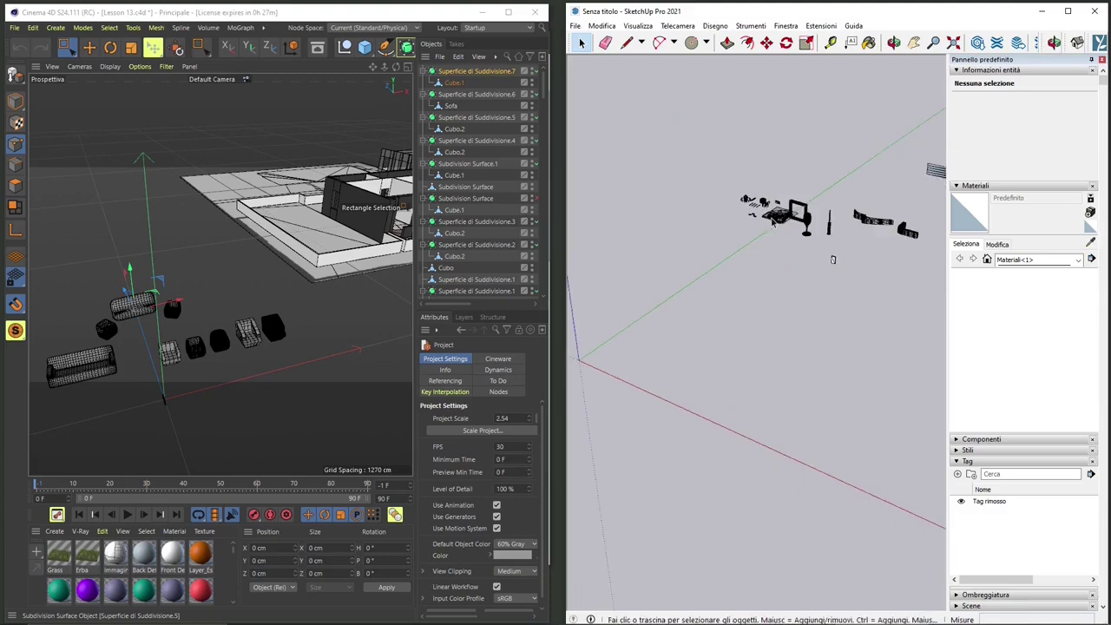
{"action": "mouse_move", "coordinate": [751, 278]}
{"action": "middle_mouse_down"}
{"action": "mouse_move", "coordinate": [768, 265]}
{"action": "mouse_move", "coordinate": [873, 266]}
{"action": "mouse_move", "coordinate": [759, 309]}
{"action": "mouse_move", "coordinate": [833, 302]}
{"action": "mouse_move", "coordinate": [734, 330]}
{"action": "mouse_move", "coordinate": [756, 325]}
{"action": "mouse_move", "coordinate": [843, 392]}
{"action": "mouse_move", "coordinate": [821, 271]}
{"action": "middle_mouse_up"}
{"action": "scroll", "coordinate": [820, 269], "scroll_direction": "up", "scroll_amount": 10}
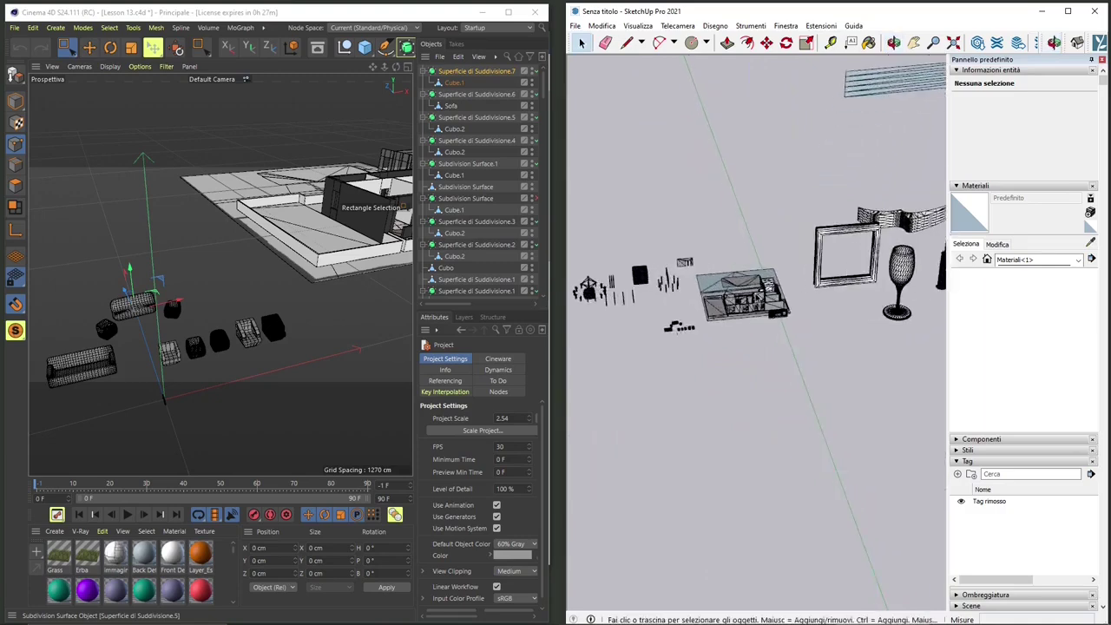
{"action": "mouse_move", "coordinate": [767, 318]}
{"action": "middle_mouse_down"}
{"action": "mouse_move", "coordinate": [776, 379]}
{"action": "mouse_move", "coordinate": [760, 371]}
{"action": "middle_mouse_up"}
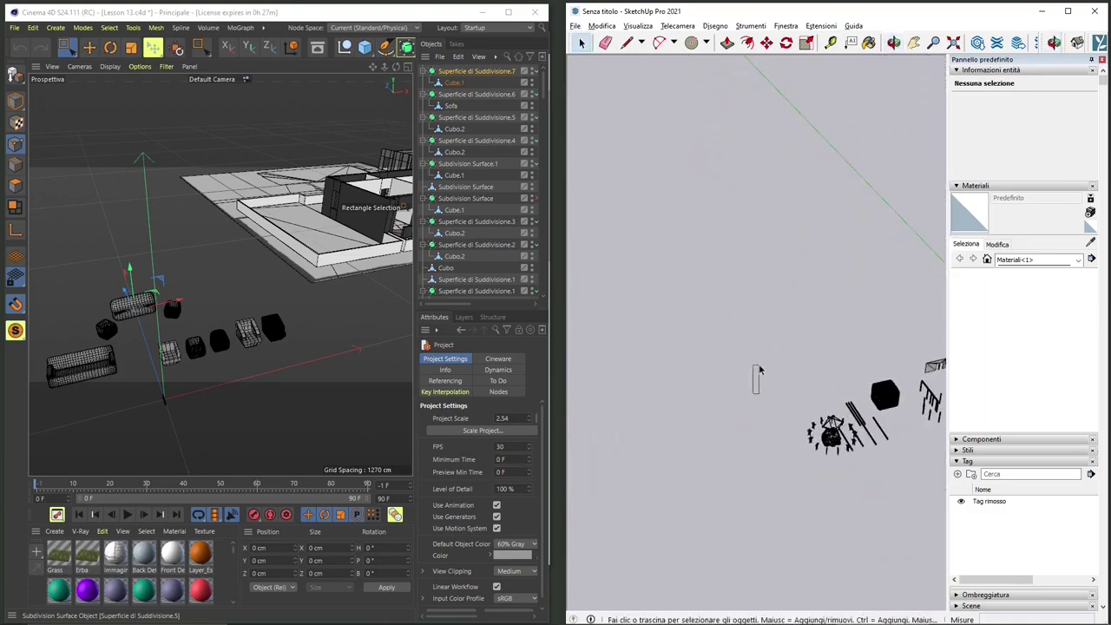
{"action": "mouse_move", "coordinate": [786, 410]}
{"action": "middle_mouse_down"}
{"action": "mouse_move", "coordinate": [861, 315]}
{"action": "mouse_move", "coordinate": [846, 319]}
{"action": "middle_mouse_up"}
{"action": "left_click", "coordinate": [260, 323]}
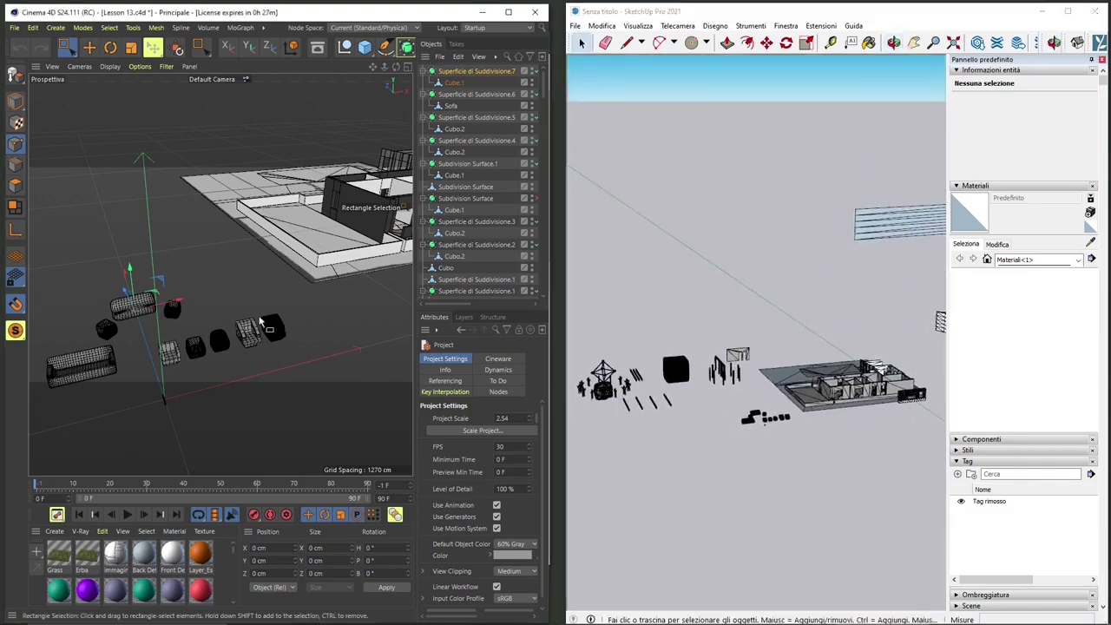
{"action": "scroll", "coordinate": [205, 354], "scroll_direction": "up", "scroll_amount": 2}
{"action": "scroll", "coordinate": [830, 442], "scroll_direction": "up", "scroll_amount": 6}
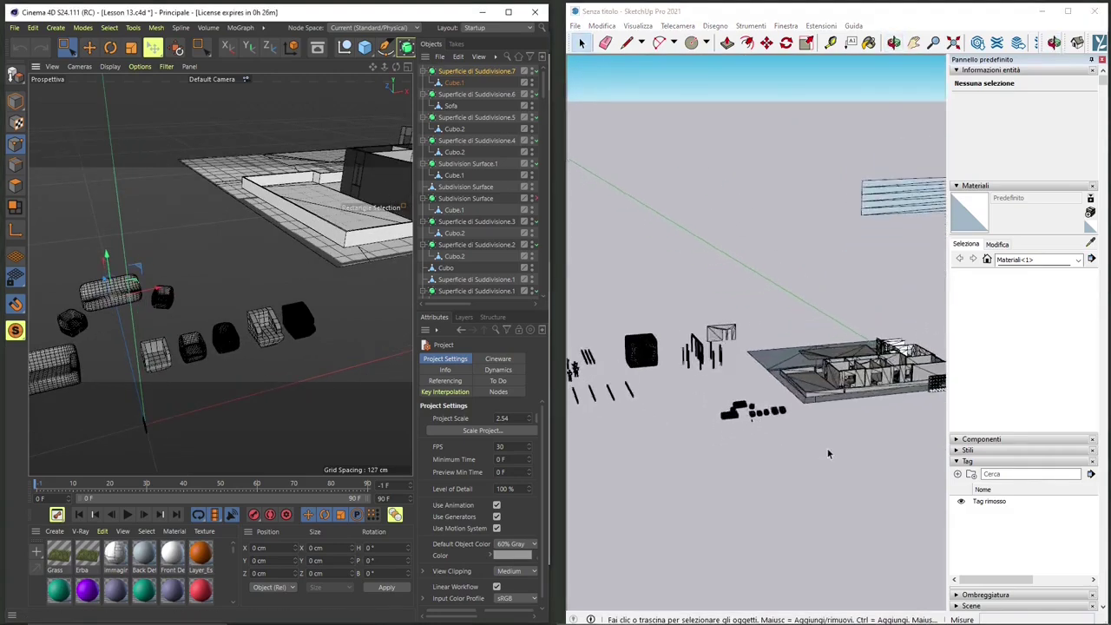
{"action": "middle_click_drag", "start_coordinate": [840, 397], "coordinate": [763, 423]}
{"action": "scroll", "coordinate": [764, 423], "scroll_direction": "up", "scroll_amount": 5}
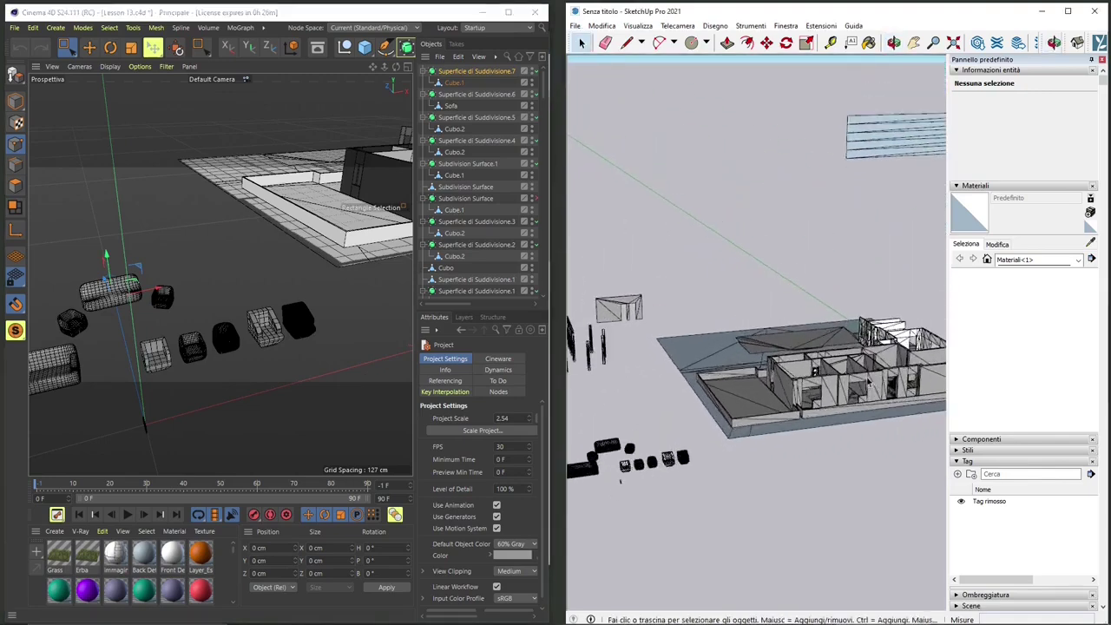
- Select the imported component and inspect the house walls and the armchair meshes up close
{"action": "left_click", "coordinate": [736, 428]}
{"action": "scroll", "coordinate": [737, 428], "scroll_direction": "down", "scroll_amount": 8}
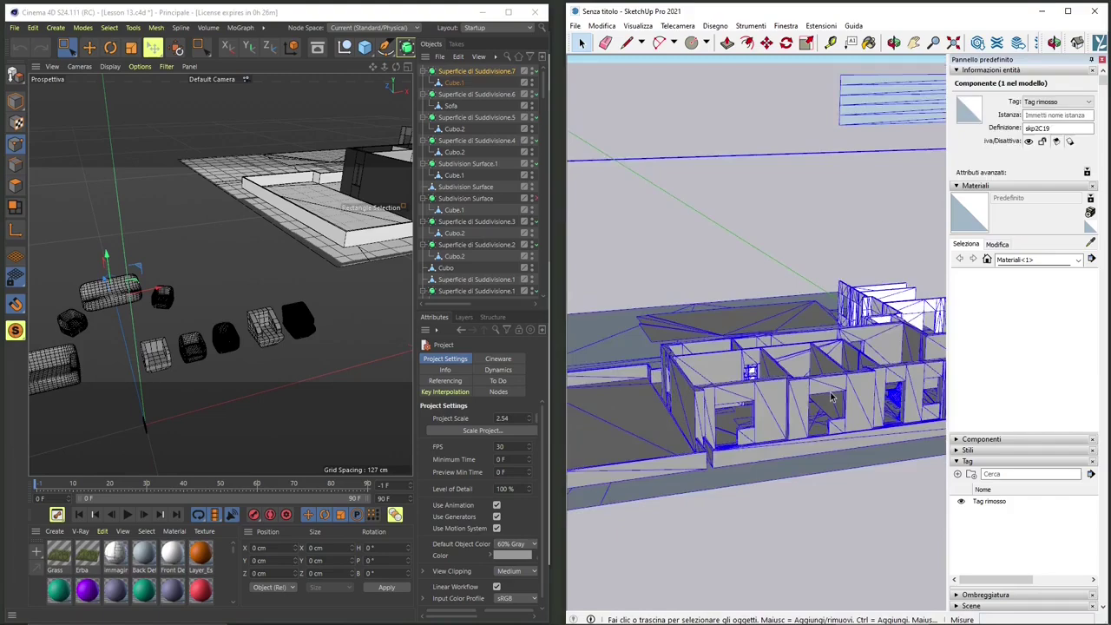
{"action": "middle_click_drag", "start_coordinate": [737, 428], "coordinate": [740, 402]}
{"action": "scroll", "coordinate": [740, 382], "scroll_direction": "up", "scroll_amount": 6}
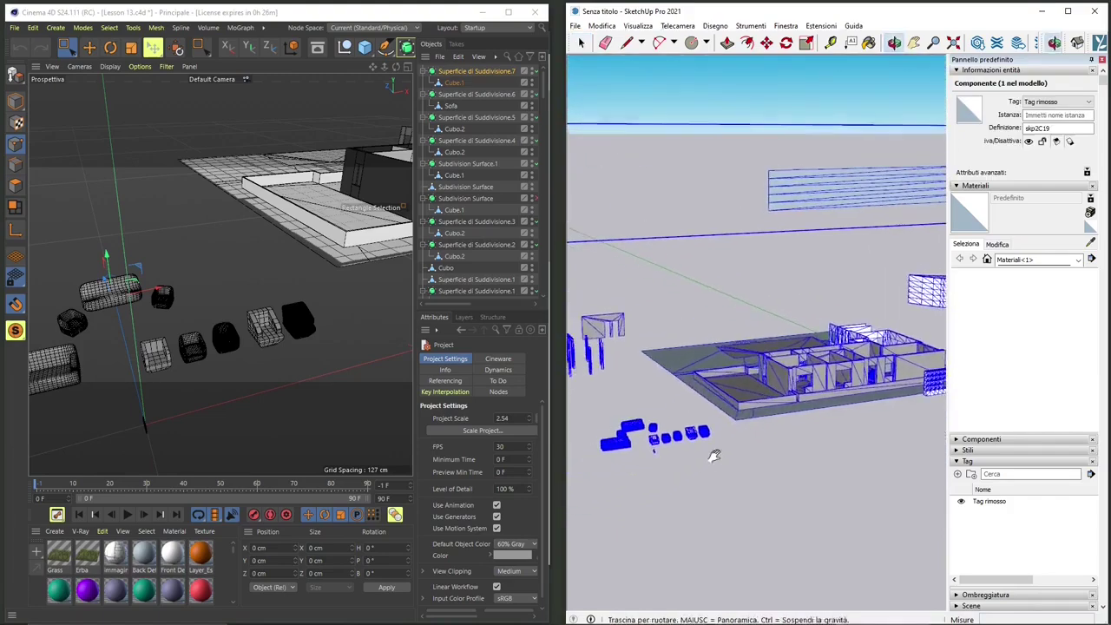
{"action": "left_click", "coordinate": [763, 307]}
{"action": "scroll", "coordinate": [730, 375], "scroll_direction": "up", "scroll_amount": 8}
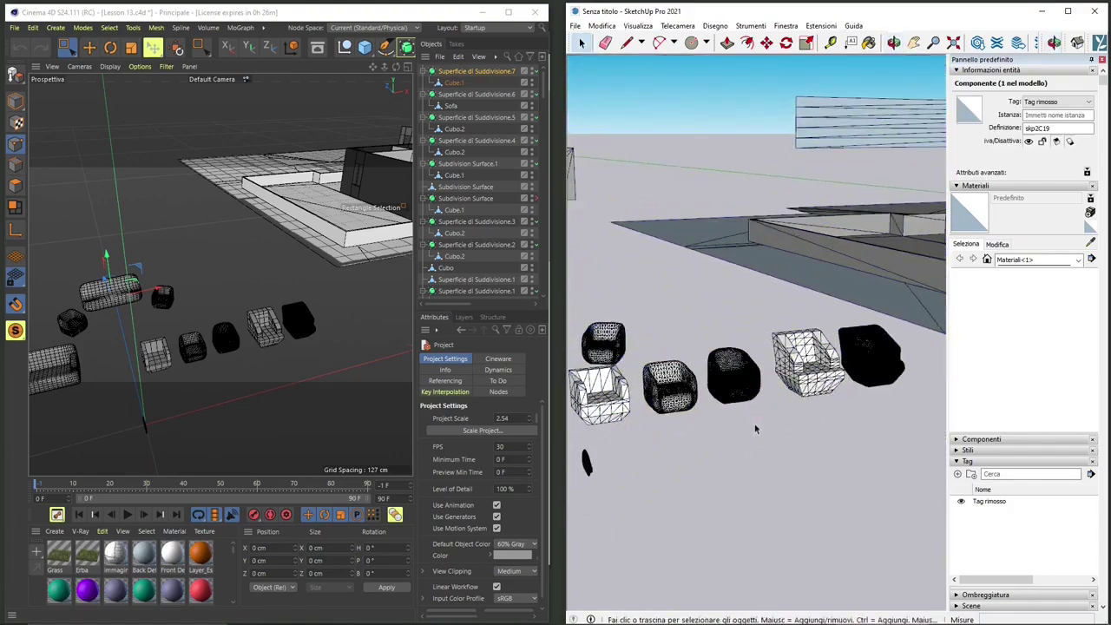
{"action": "scroll", "coordinate": [729, 376], "scroll_direction": "down", "scroll_amount": 5}
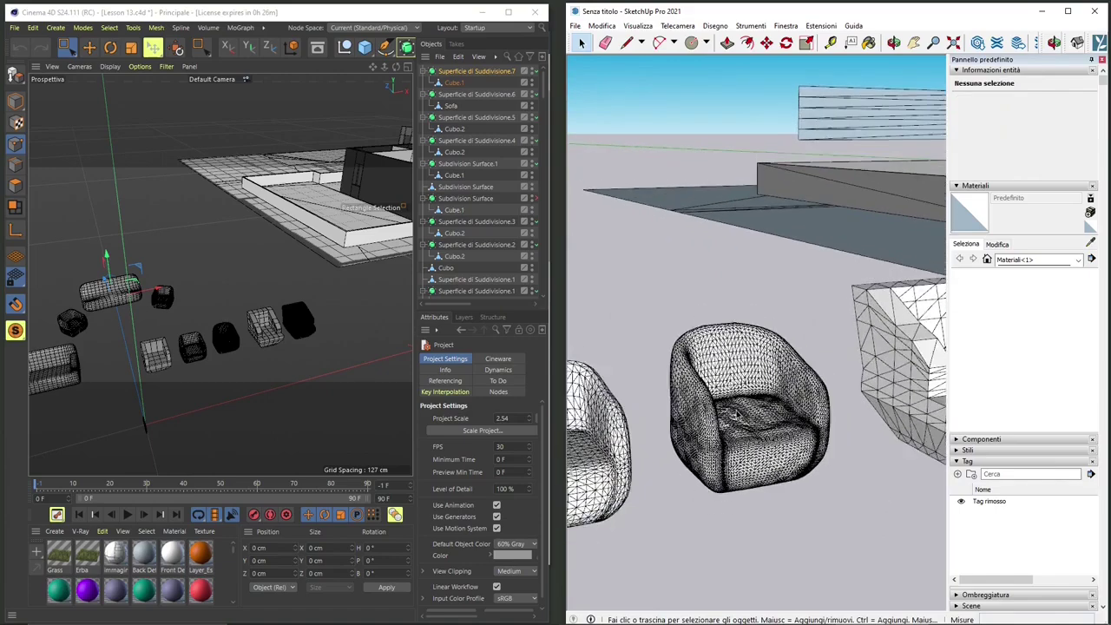
{"action": "left_click", "coordinate": [720, 399]}
{"action": "scroll", "coordinate": [729, 395], "scroll_direction": "down", "scroll_amount": 10}
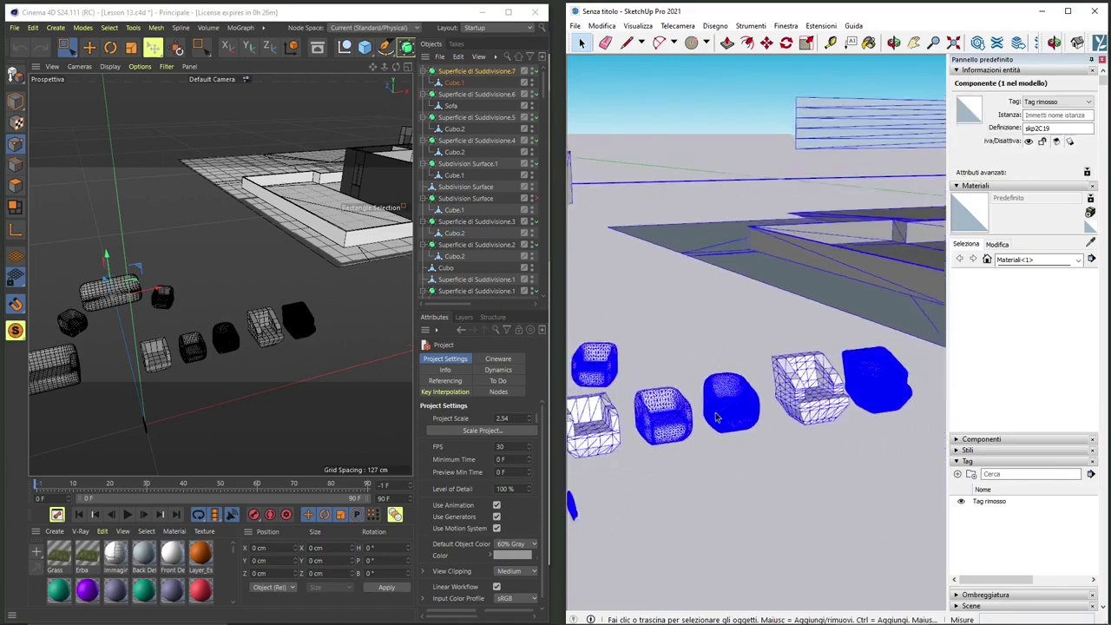
- Inspect the remaining imported objects, including the human figures, beams, picture frame and wine glass
{"action": "scroll", "coordinate": [736, 387], "scroll_direction": "down", "scroll_amount": 6}
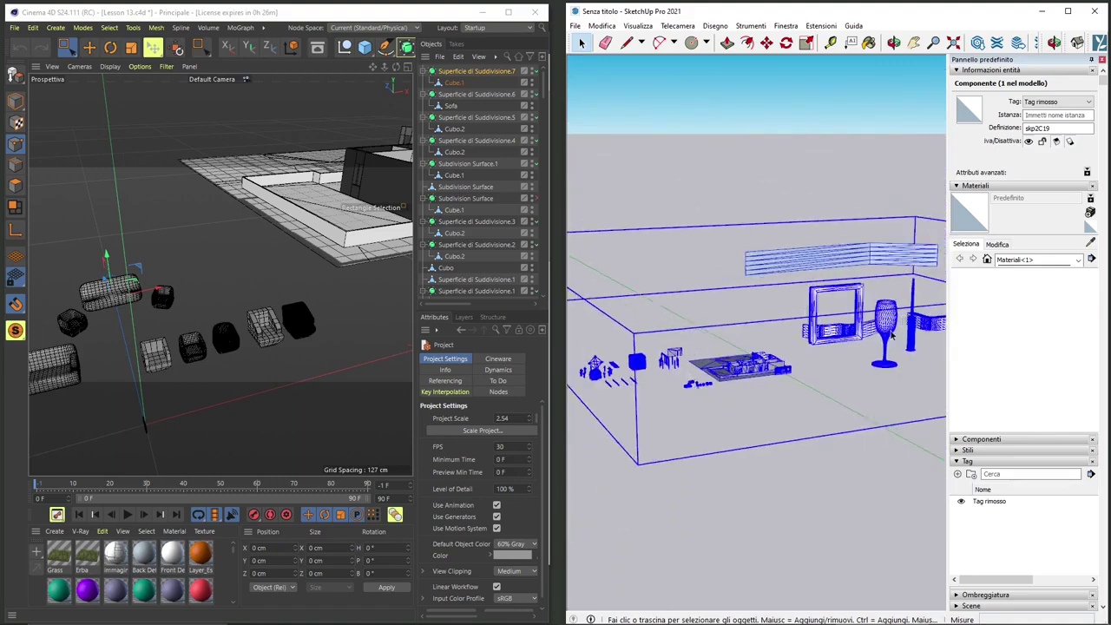
{"action": "scroll", "coordinate": [892, 337], "scroll_direction": "up", "scroll_amount": 6}
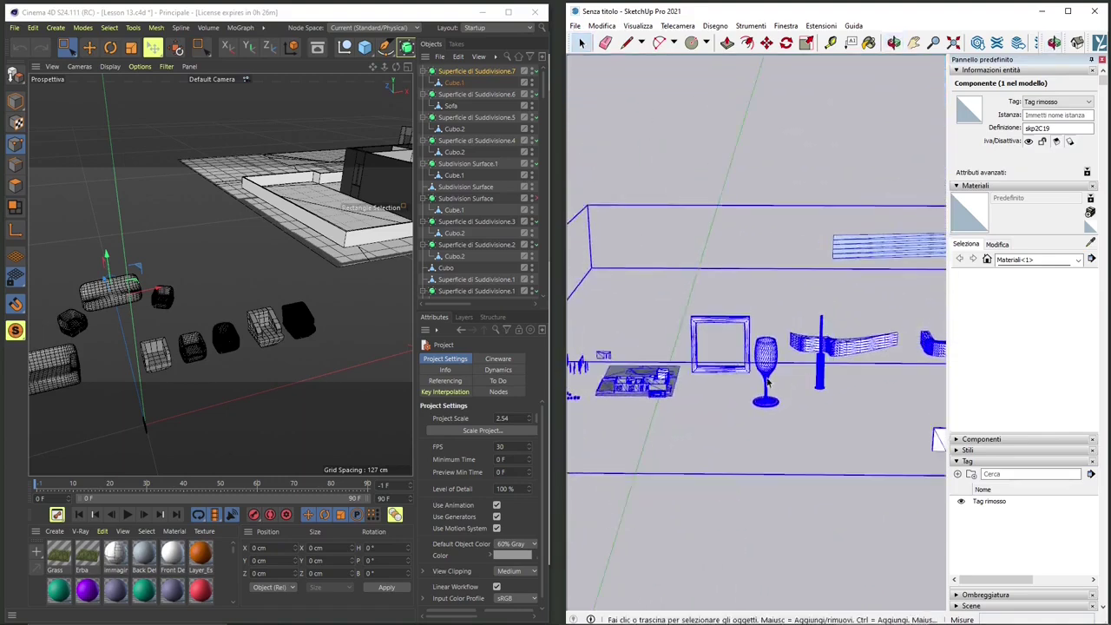
{"action": "scroll", "coordinate": [767, 382], "scroll_direction": "down", "scroll_amount": 2}
{"action": "scroll", "coordinate": [839, 383], "scroll_direction": "down", "scroll_amount": 1}
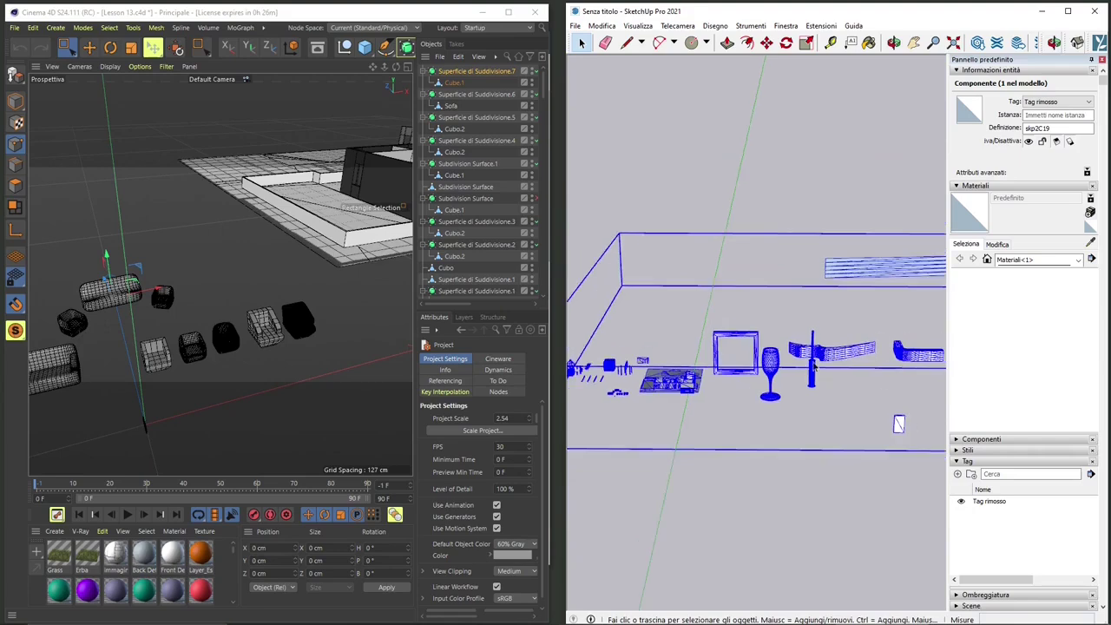
{"action": "left_click", "coordinate": [744, 416]}
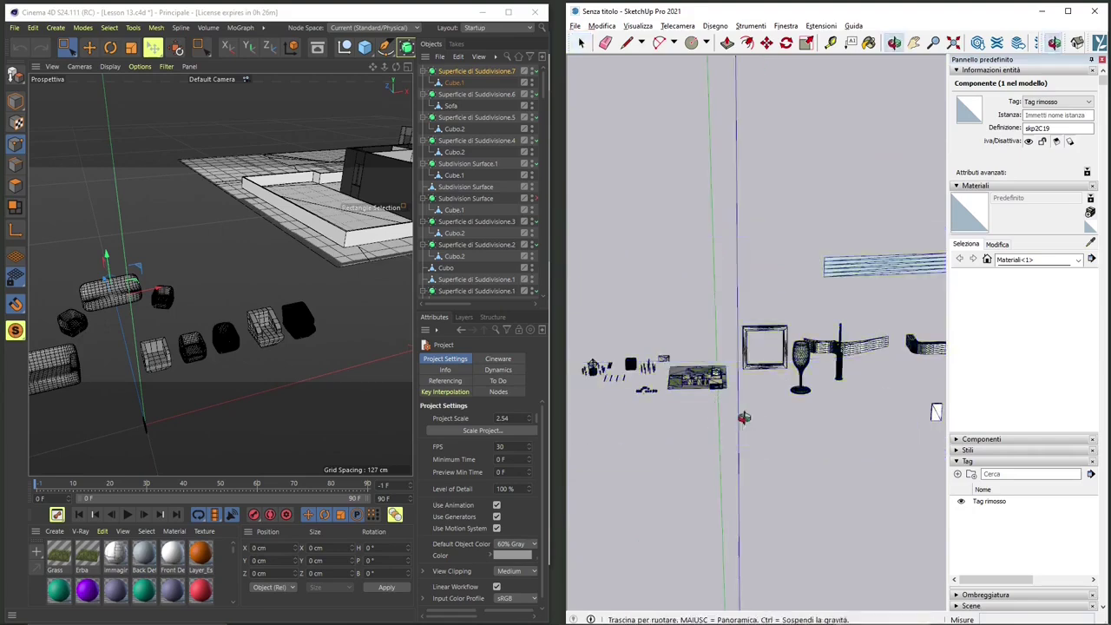
{"action": "mouse_move", "coordinate": [744, 417]}
{"action": "middle_mouse_down"}
{"action": "mouse_move", "coordinate": [820, 426]}
{"action": "mouse_move", "coordinate": [807, 408]}
{"action": "middle_mouse_up"}
{"action": "scroll", "coordinate": [764, 365], "scroll_direction": "up", "scroll_amount": 8}
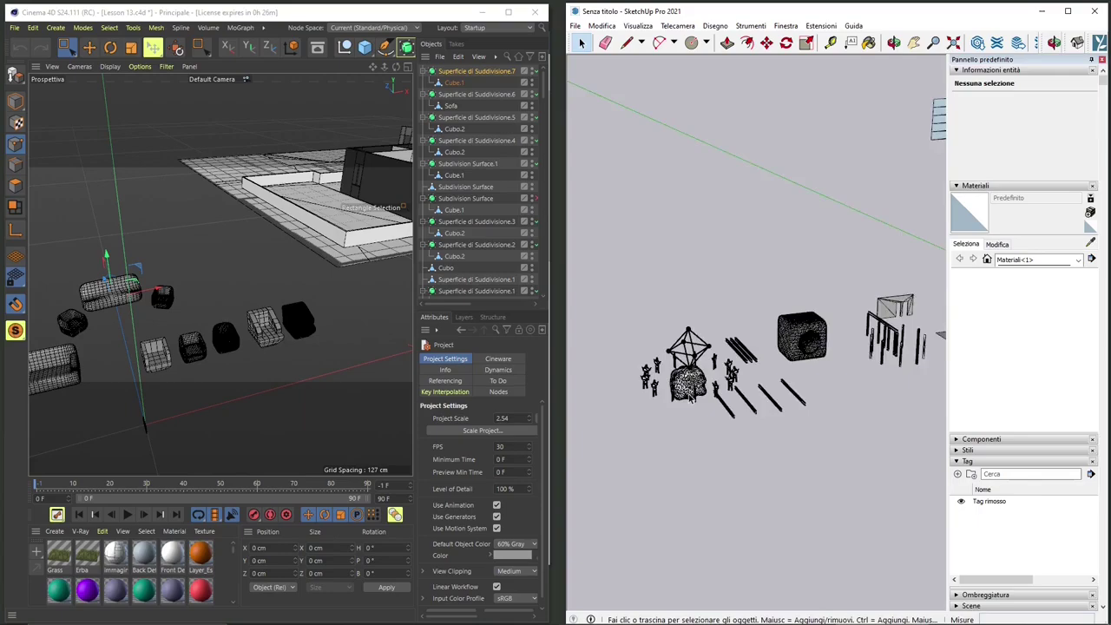
{"action": "scroll", "coordinate": [808, 364], "scroll_direction": "up", "scroll_amount": 8}
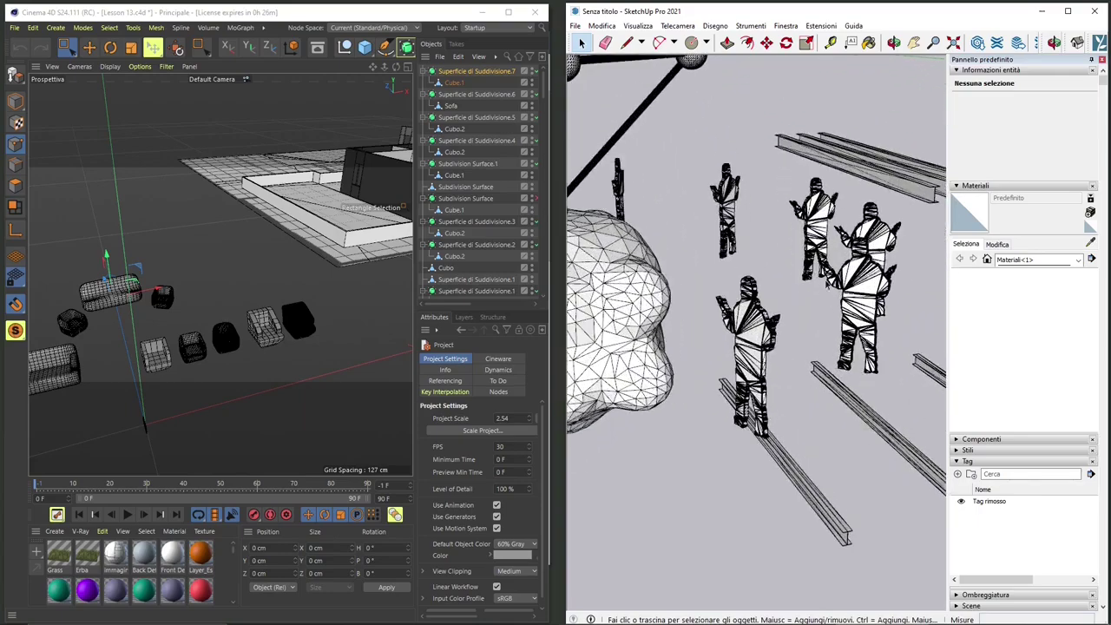
{"action": "scroll", "coordinate": [673, 316], "scroll_direction": "down", "scroll_amount": 10}
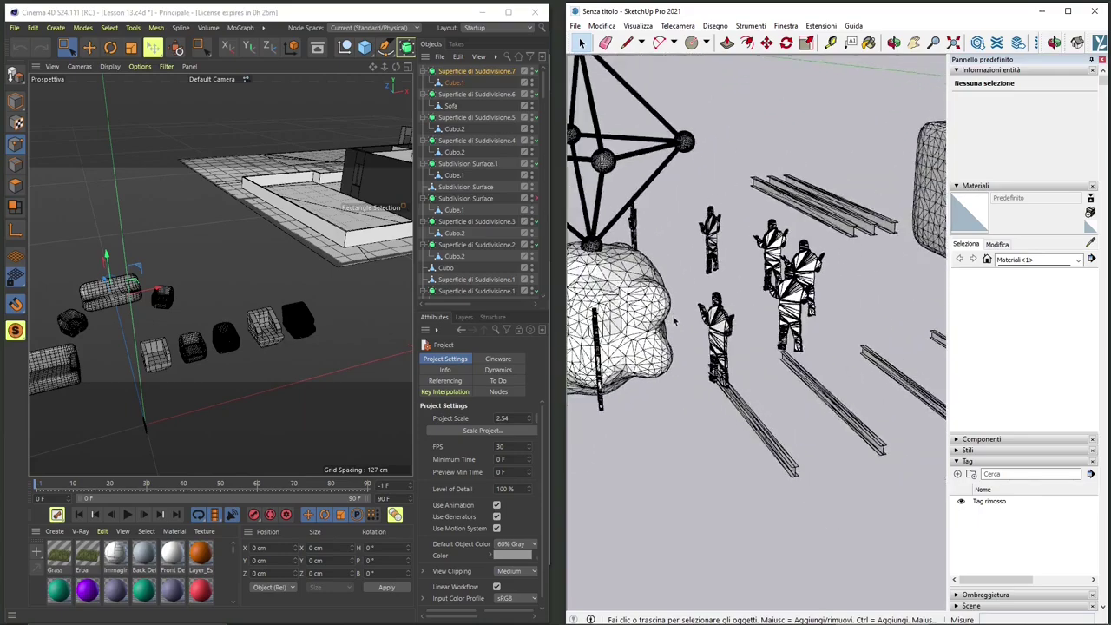
{"action": "middle_click_drag", "start_coordinate": [672, 316], "coordinate": [767, 284]}
{"action": "scroll", "coordinate": [729, 308], "scroll_direction": "down", "scroll_amount": 10}
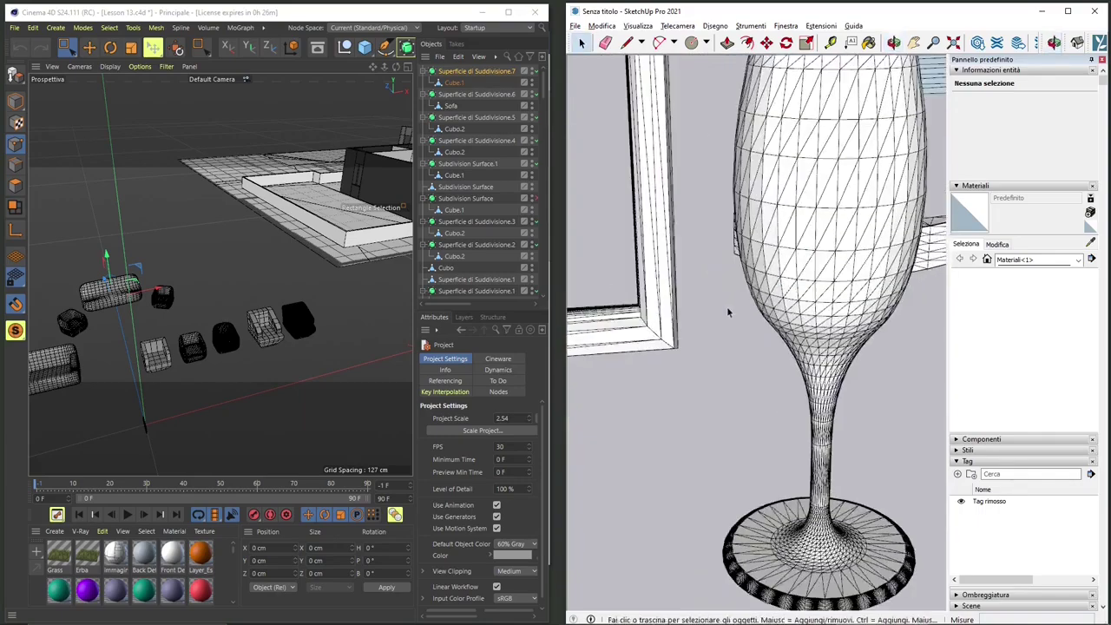
- Delete the whole imported 3DS component from the SketchUp model
{"action": "middle_click_drag", "start_coordinate": [650, 419], "coordinate": [650, 419]}
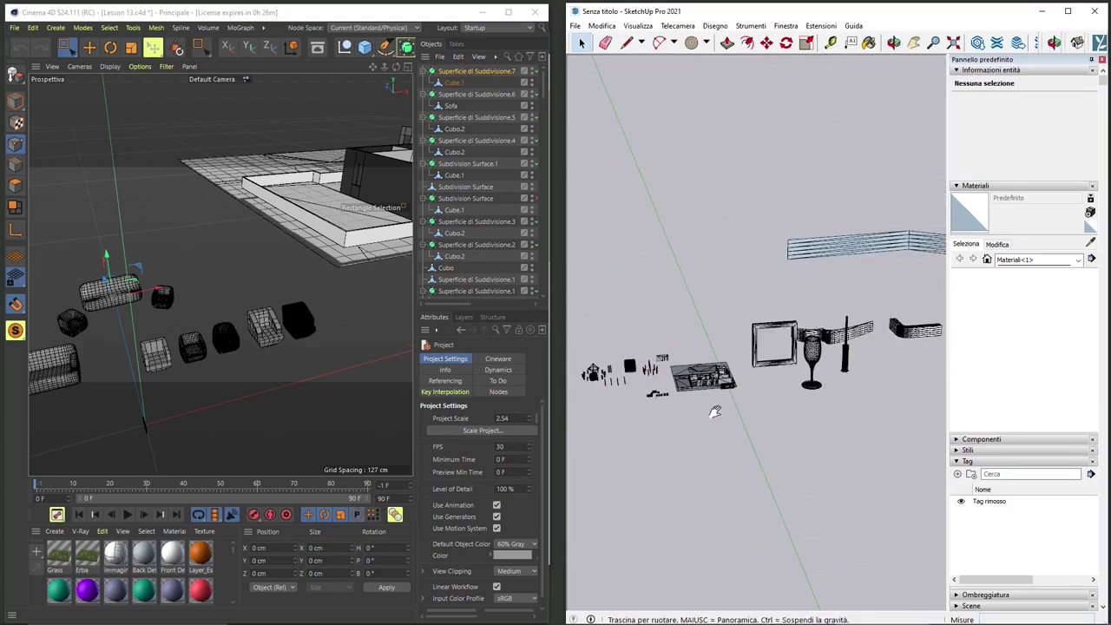
{"action": "middle_click_drag", "start_coordinate": [715, 411], "coordinate": [677, 403]}
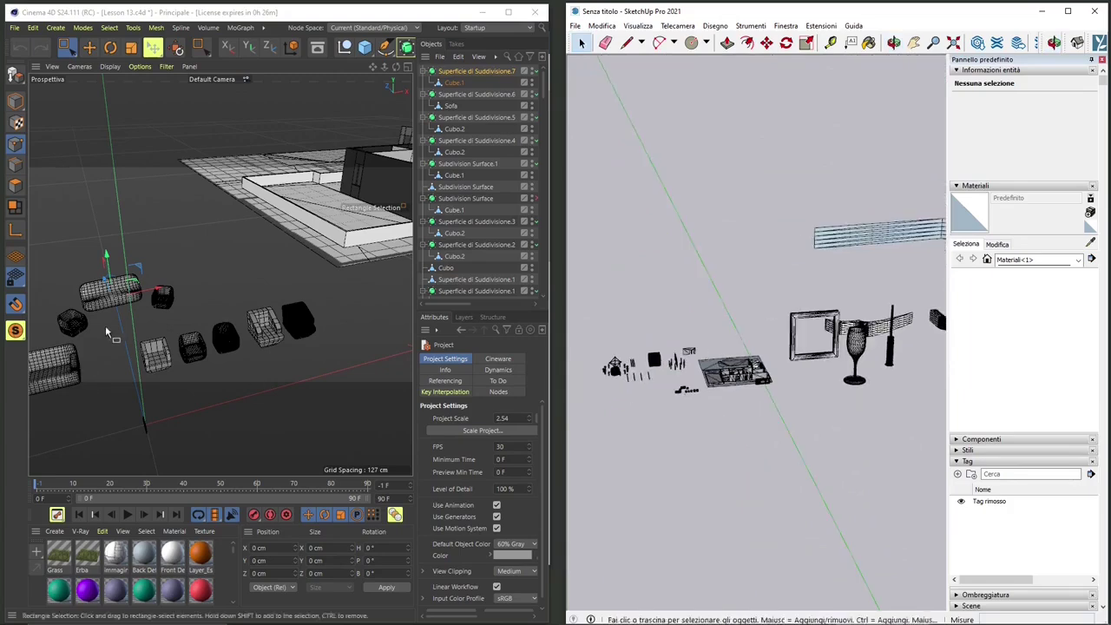
{"action": "left_click", "coordinate": [715, 360]}
{"action": "key", "text": "Delete"}
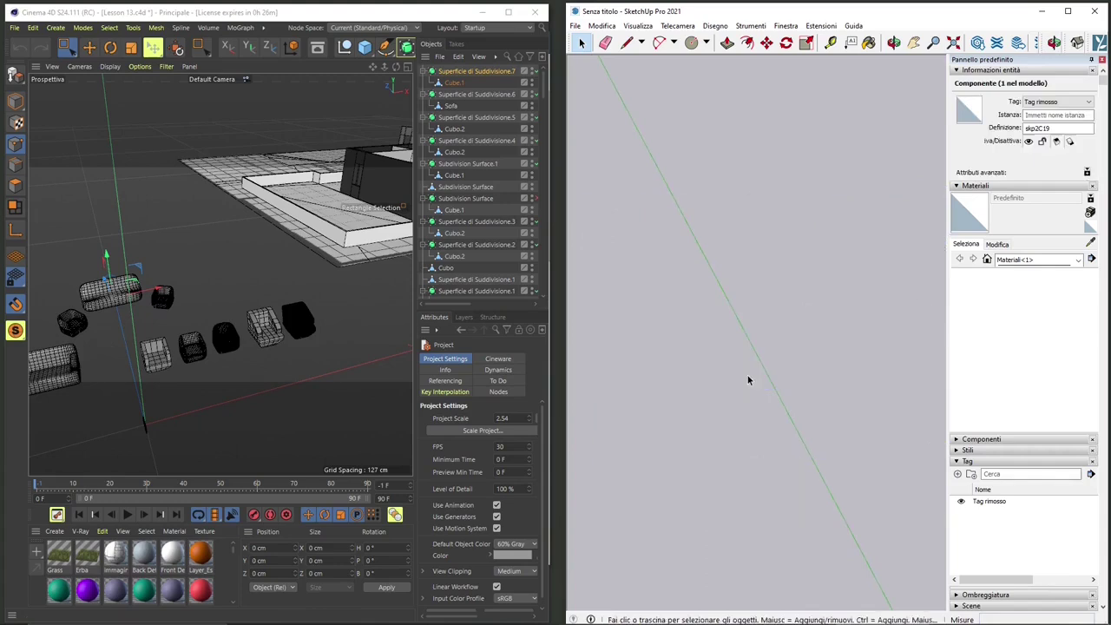
- Switch to Cinema 4D and export the scene as DXF (*.dxf) with scale 1 Meters and export type Polyline
{"action": "left_click", "coordinate": [14, 29]}
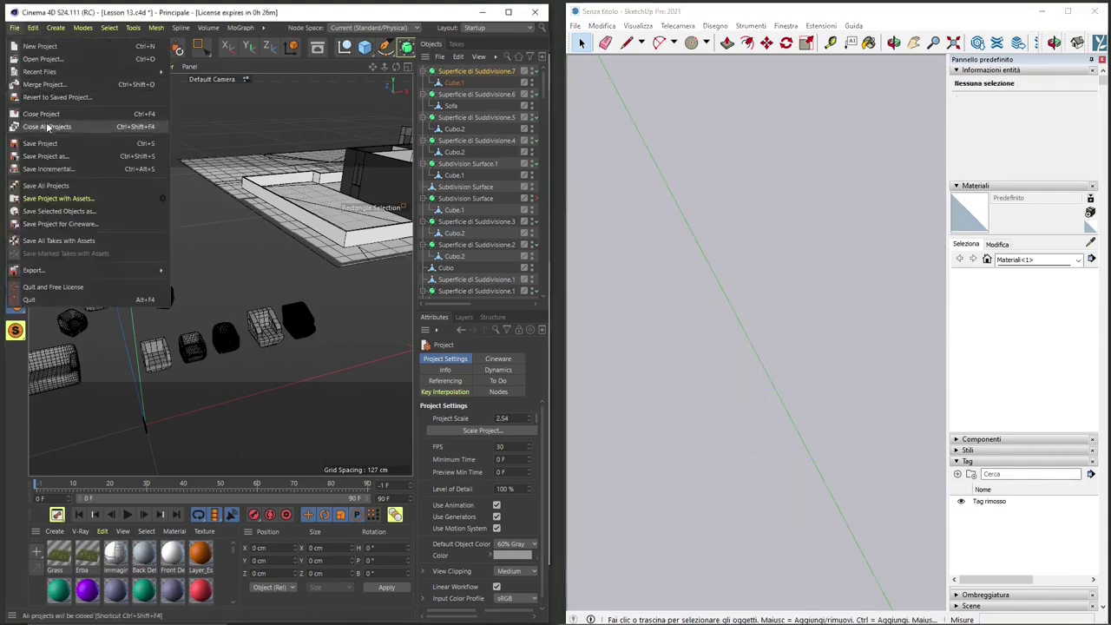
{"action": "mouse_move", "coordinate": [57, 269]}
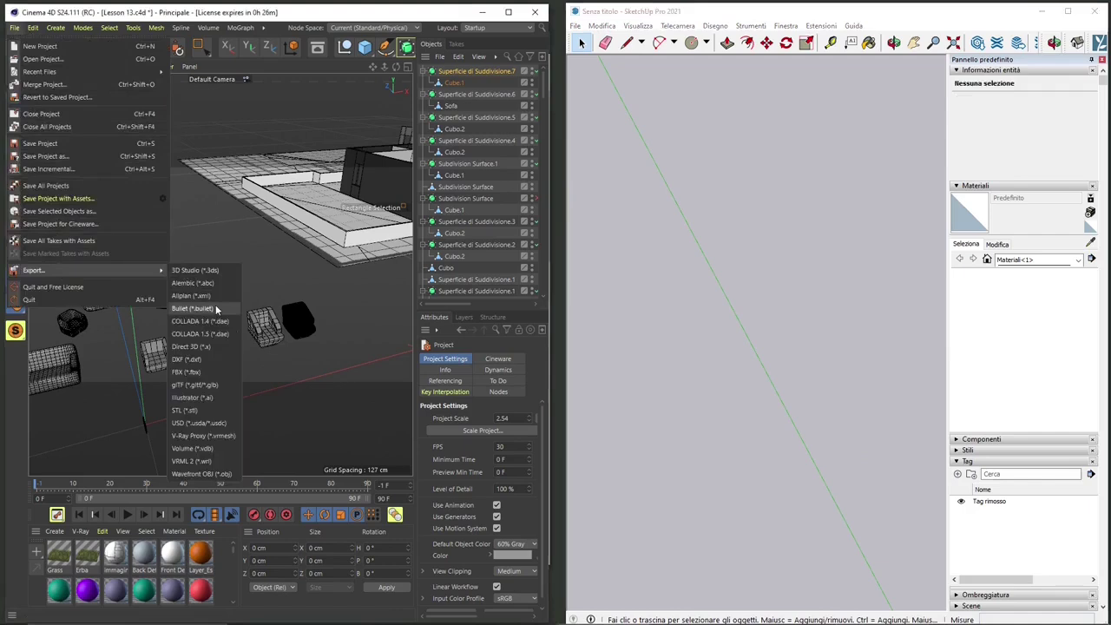
{"action": "left_click", "coordinate": [217, 359]}
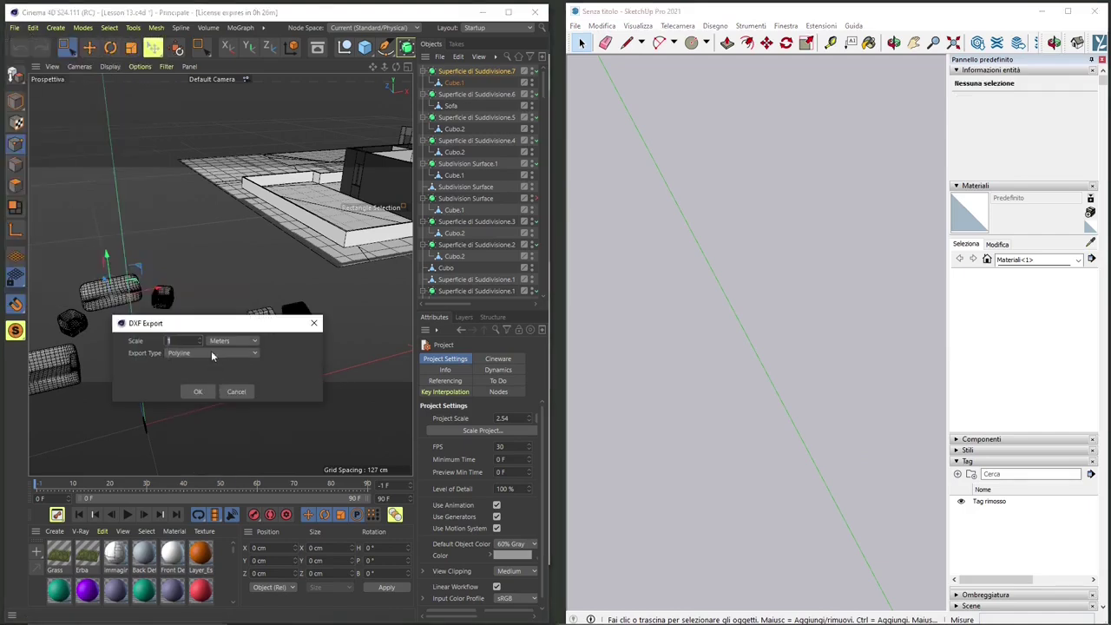
{"action": "left_click", "coordinate": [198, 354]}
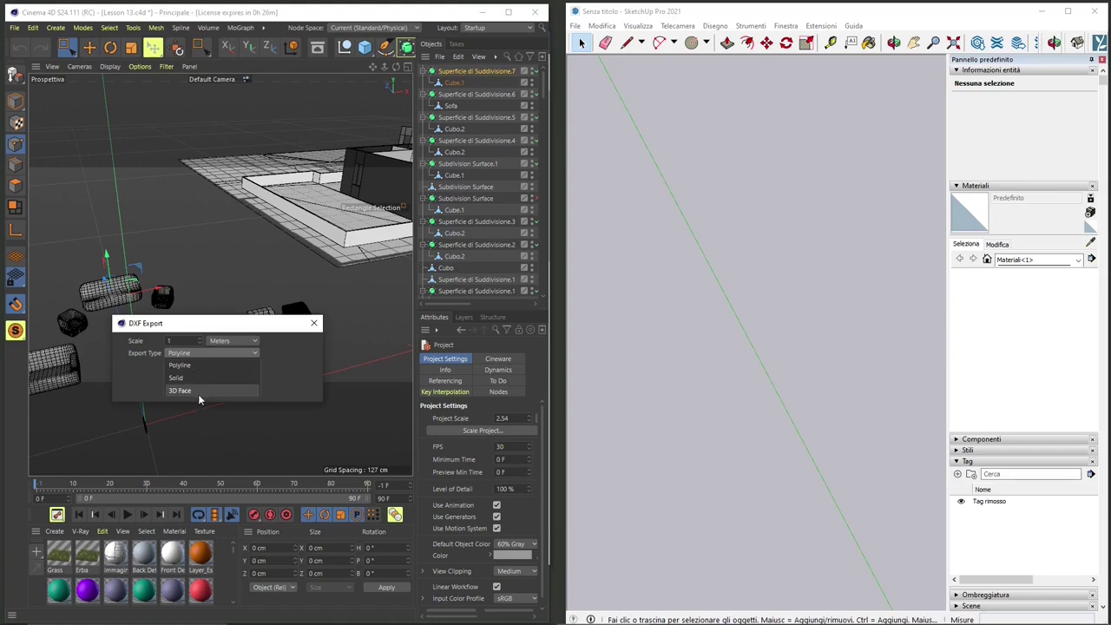
{"action": "left_click", "coordinate": [153, 367]}
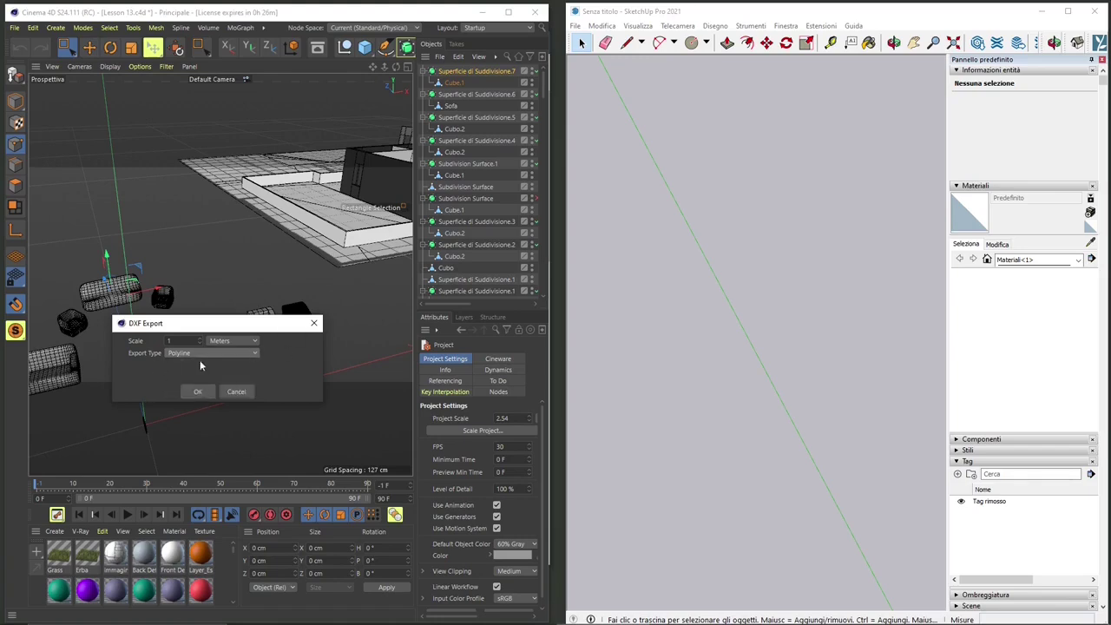
{"action": "left_click", "coordinate": [197, 392]}
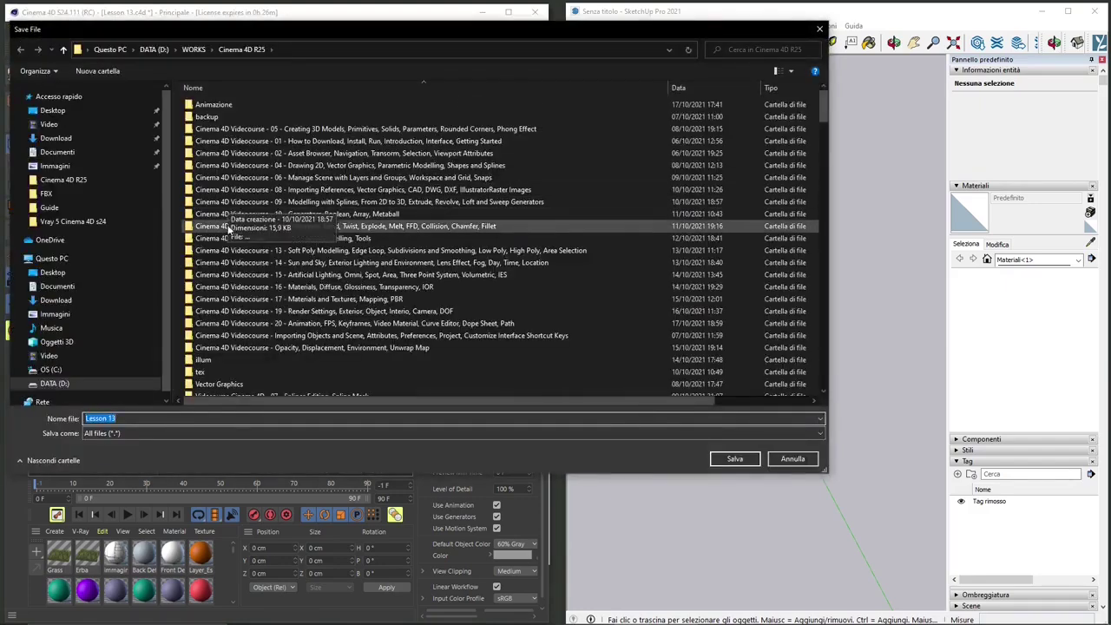
- Save the DXF export in the WORKS > DWG DXF folder under the file name "cinema4d to sketchup"
{"action": "left_click", "coordinate": [196, 52]}
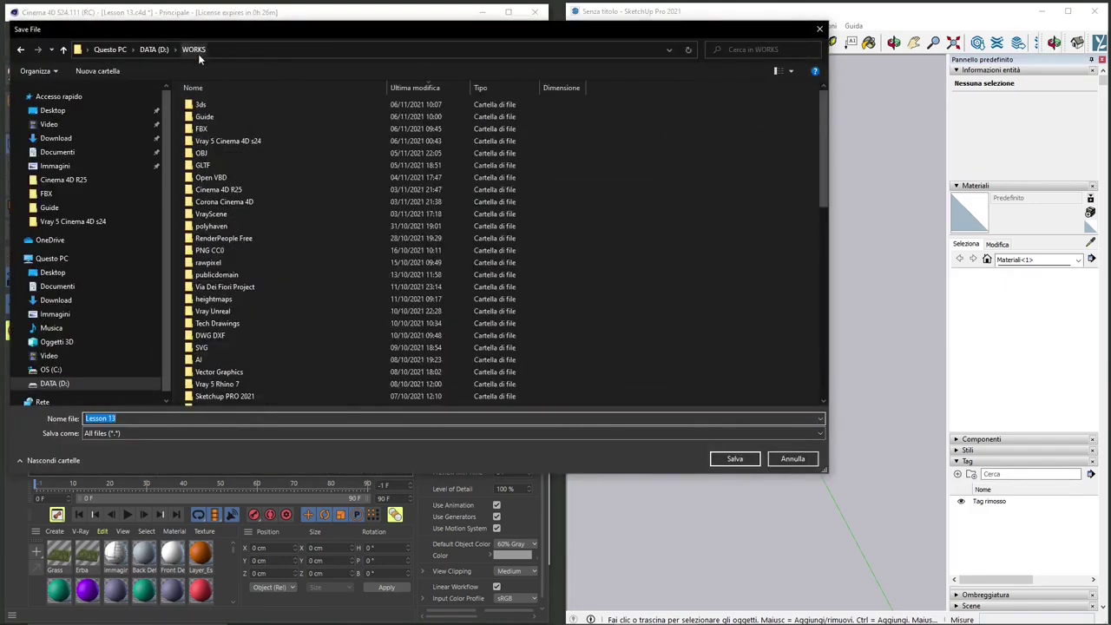
{"action": "left_click", "coordinate": [205, 129]}
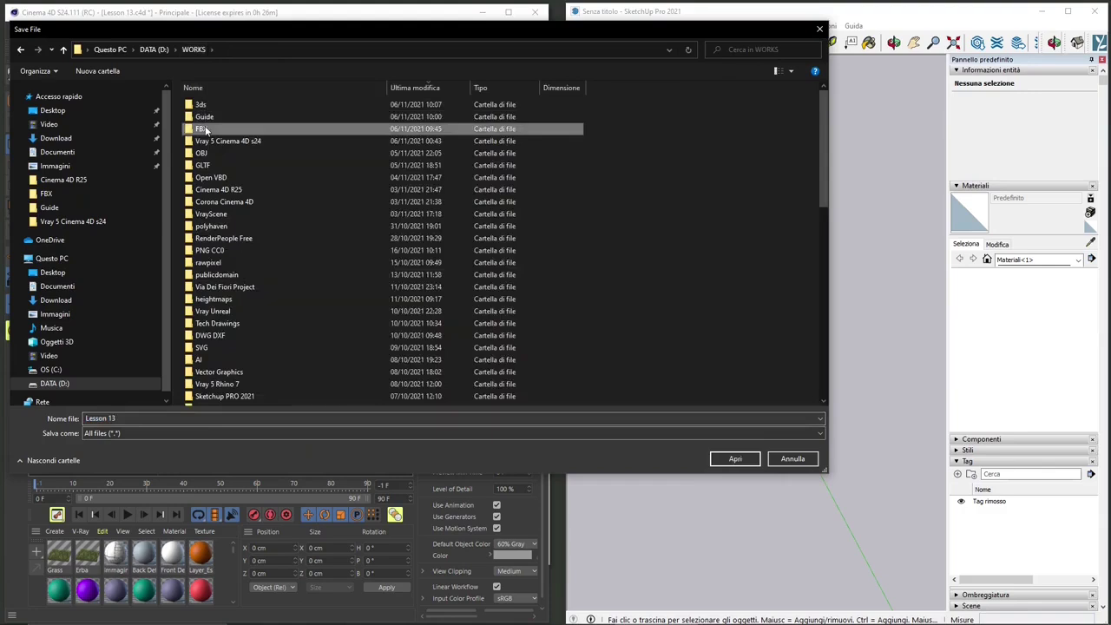
{"action": "double_click", "coordinate": [225, 334]}
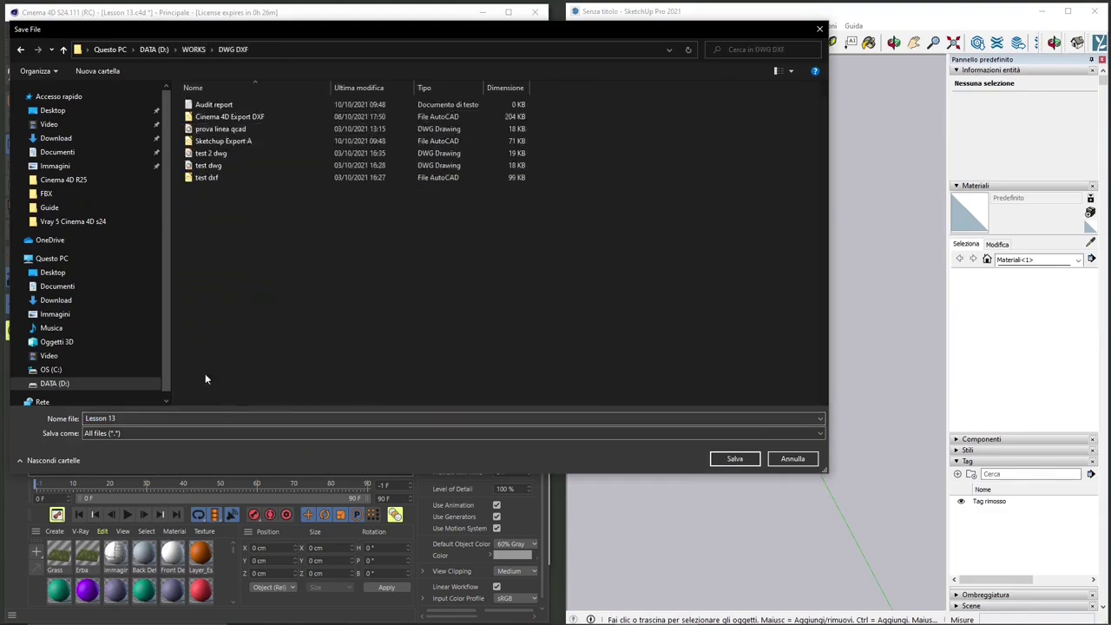
{"action": "left_click", "coordinate": [187, 419]}
{"action": "key", "text": "ctrl+a"}
{"action": "type", "text": "cinema"}
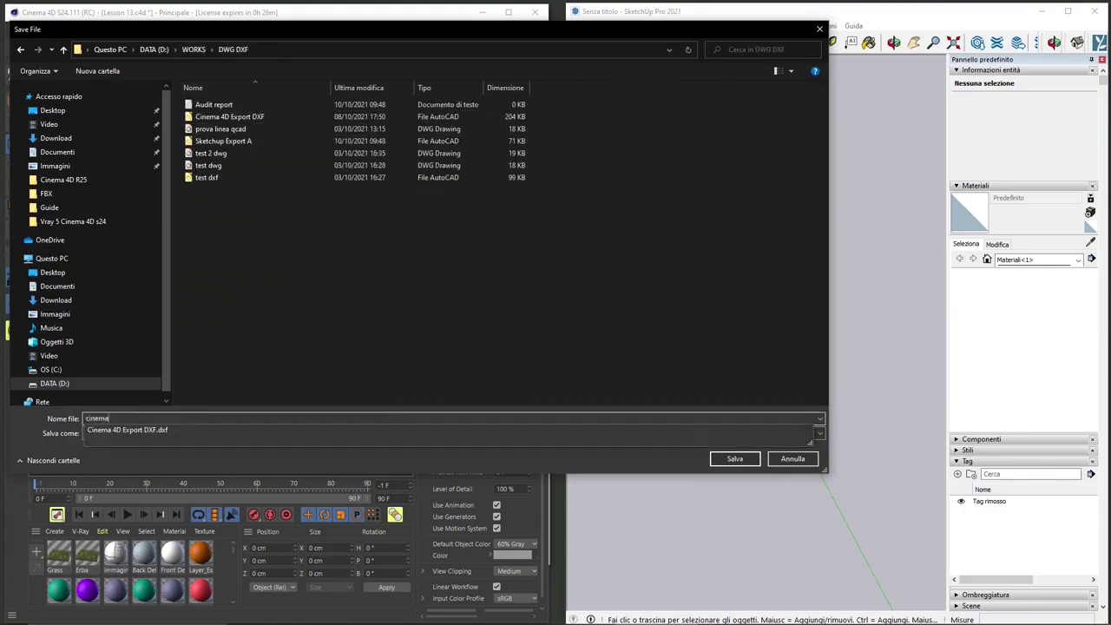
{"action": "type", "text": "4d to sketchu"}
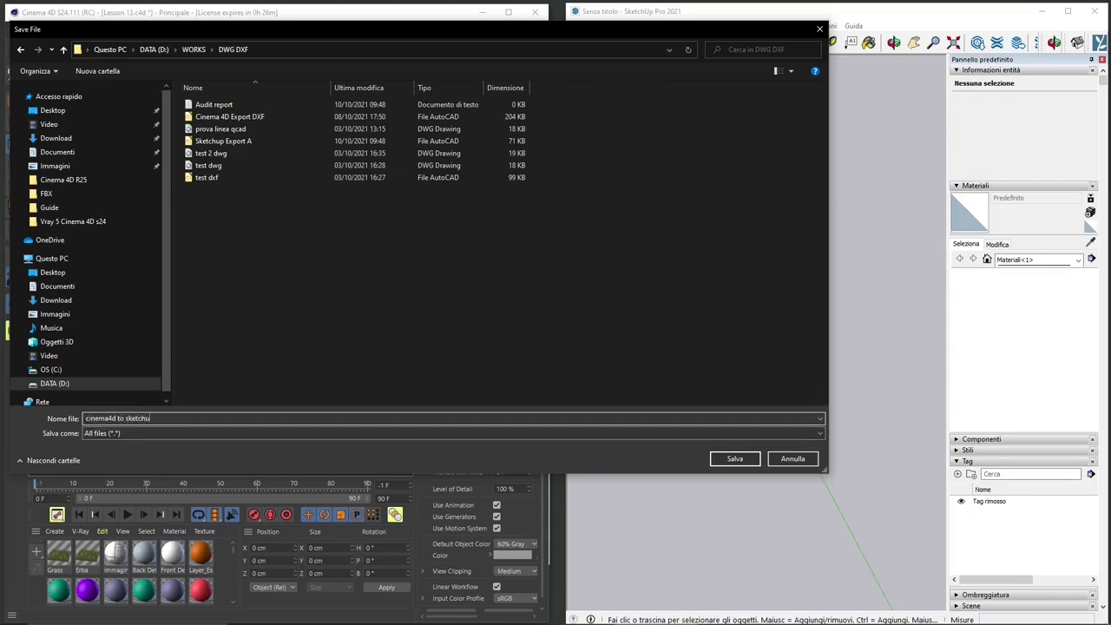
{"action": "key", "text": "Return"}
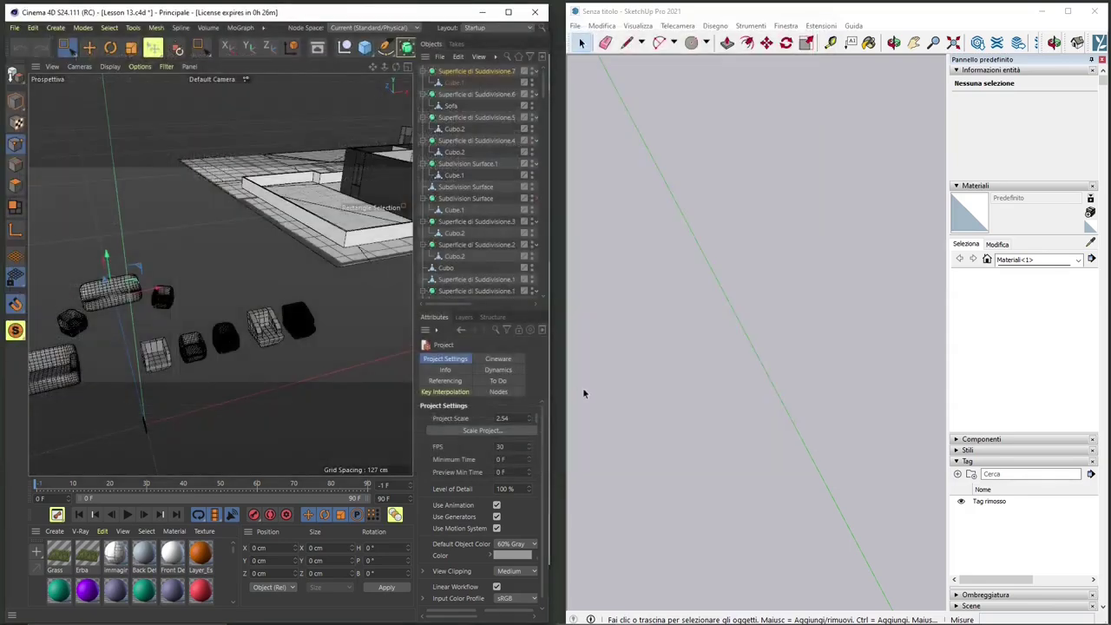
- Switch to SketchUp, import the file Cinema 4D Export DXF from the WORKS > DWG DXF folder, and close the import results
{"action": "left_click", "coordinate": [576, 24]}
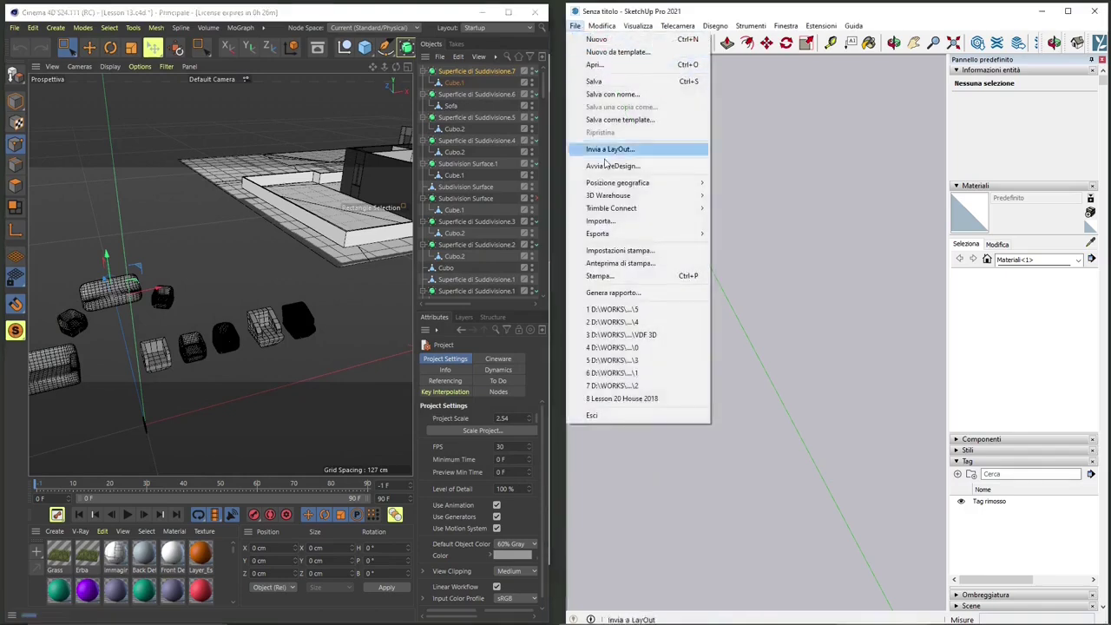
{"action": "left_click", "coordinate": [626, 224]}
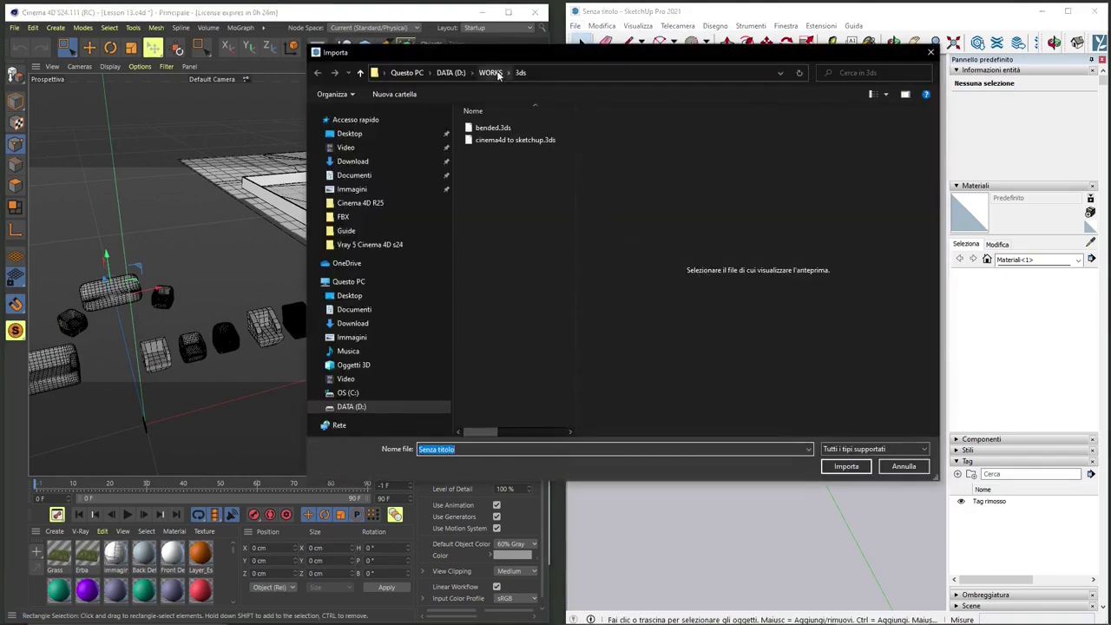
{"action": "left_click", "coordinate": [490, 72]}
{"action": "double_click", "coordinate": [496, 128]}
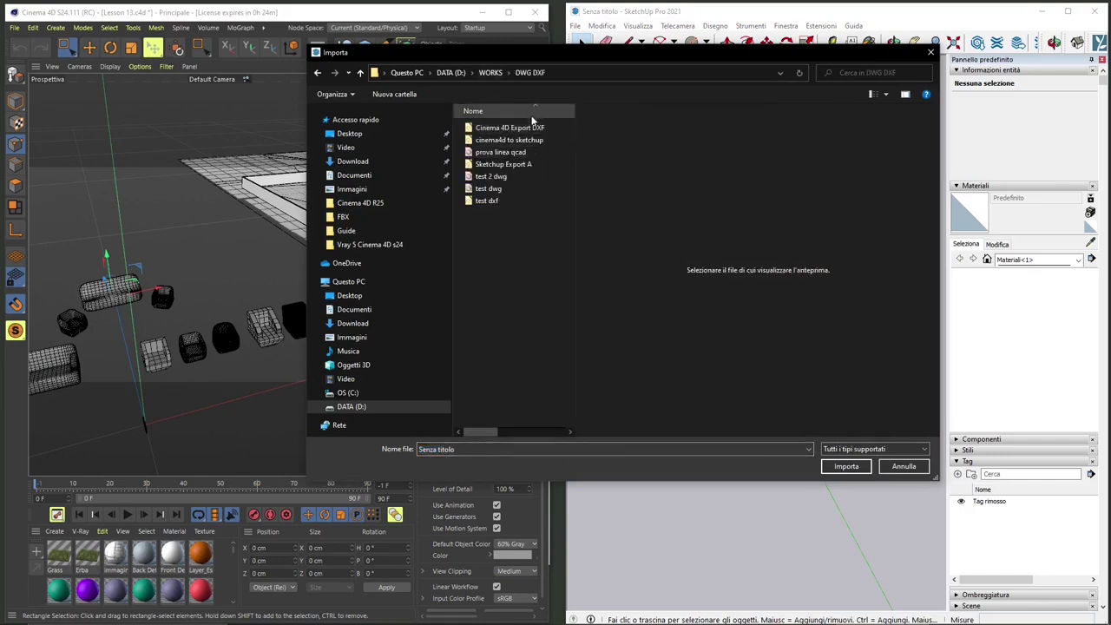
{"action": "left_click", "coordinate": [519, 128]}
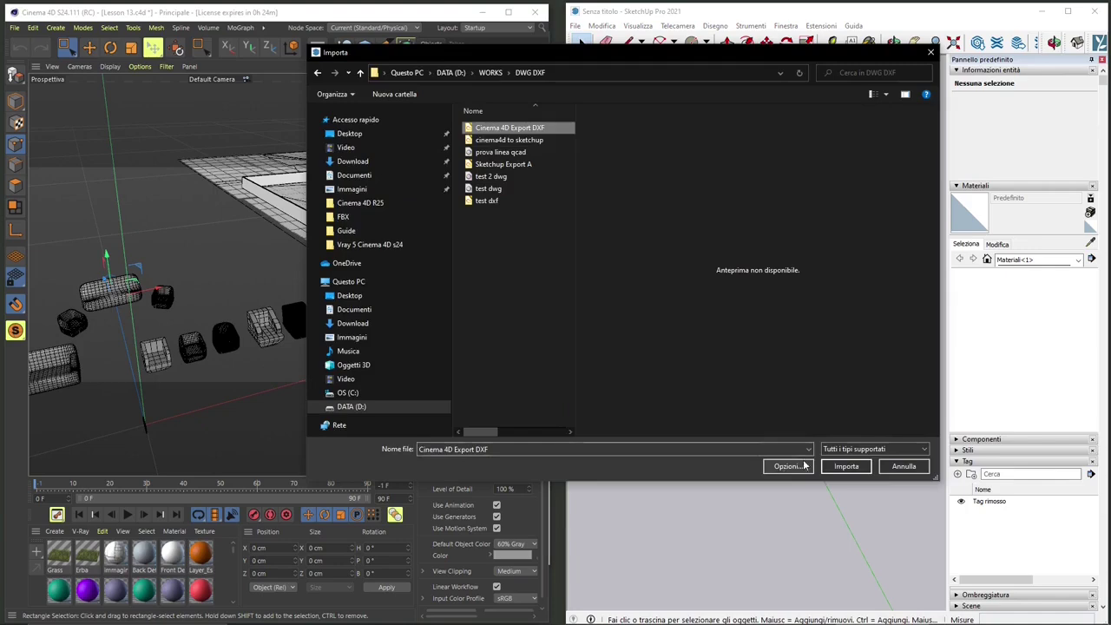
{"action": "left_click", "coordinate": [840, 466]}
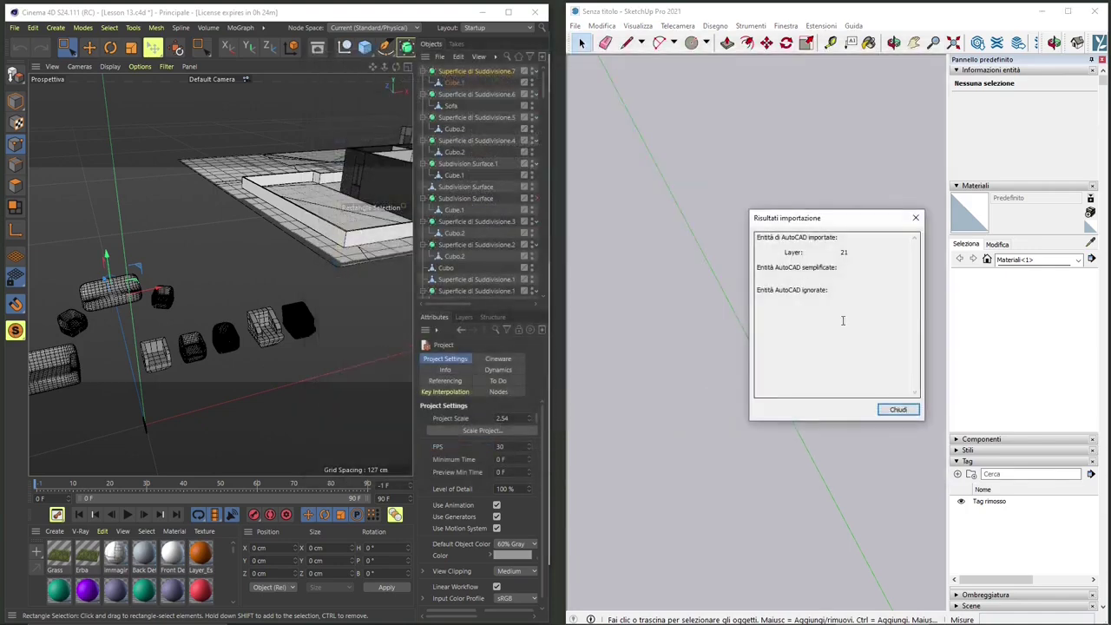
{"action": "left_click", "coordinate": [898, 409]}
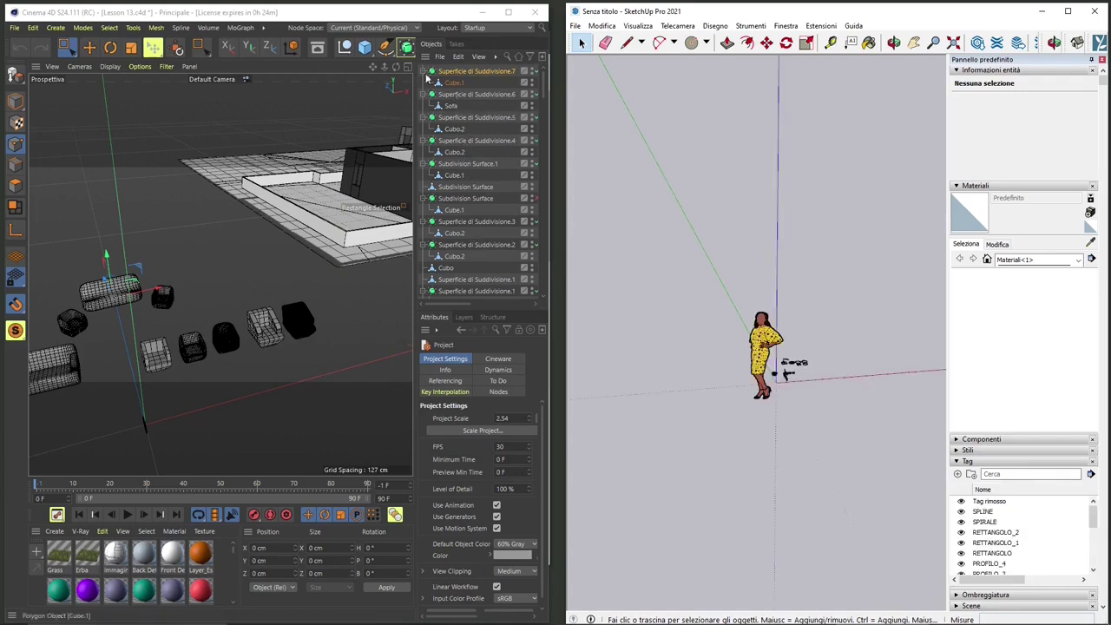
- Delete the human scale figure standing beside the imported curves
{"action": "scroll", "coordinate": [780, 387], "scroll_direction": "up", "scroll_amount": 5}
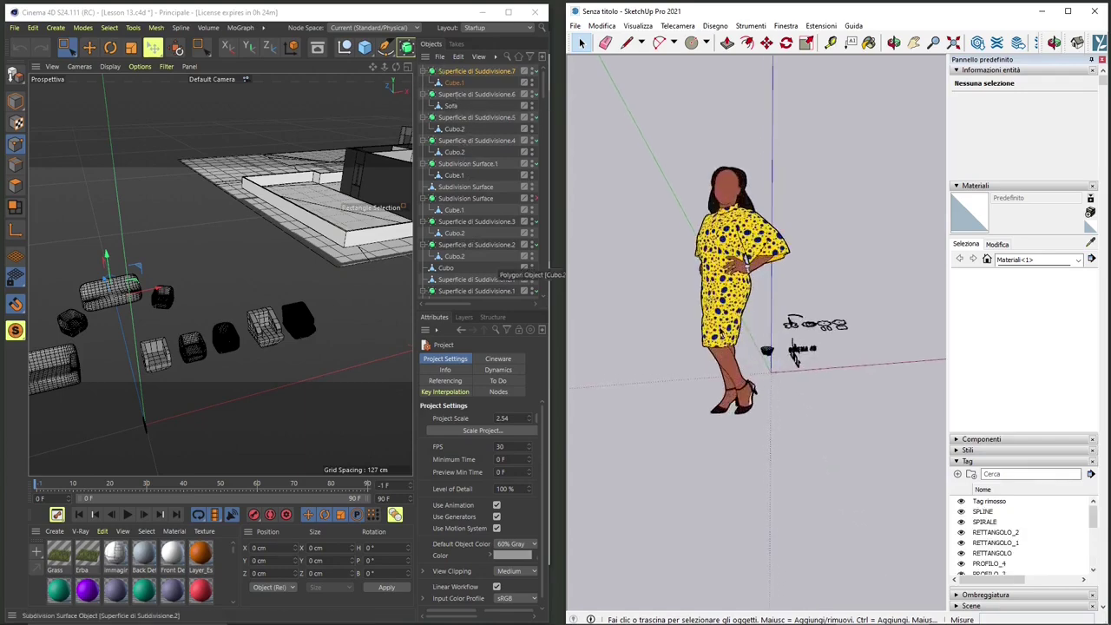
{"action": "left_click", "coordinate": [722, 342]}
{"action": "key", "text": "Delete"}
- Open the imported DXF component for editing and select one small edge segment on the saw-toothed gear outline
{"action": "scroll", "coordinate": [794, 346], "scroll_direction": "up", "scroll_amount": 6}
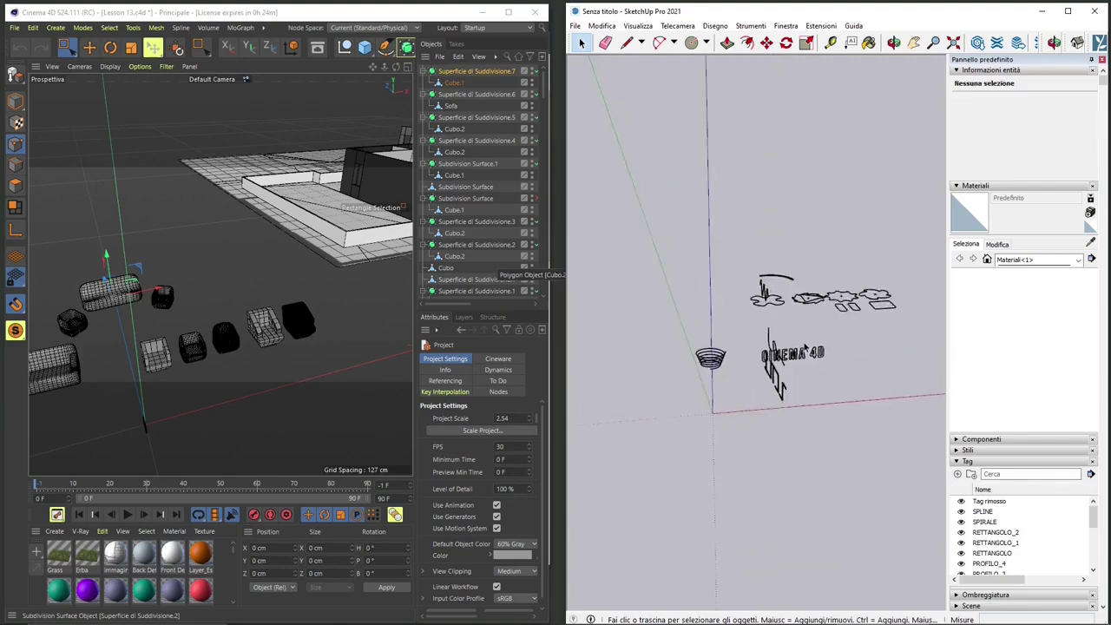
{"action": "mouse_move", "coordinate": [804, 343]}
{"action": "middle_mouse_down"}
{"action": "mouse_move", "coordinate": [831, 372]}
{"action": "mouse_move", "coordinate": [798, 468]}
{"action": "mouse_move", "coordinate": [620, 405]}
{"action": "mouse_move", "coordinate": [720, 413]}
{"action": "mouse_move", "coordinate": [832, 349]}
{"action": "mouse_move", "coordinate": [789, 344]}
{"action": "mouse_move", "coordinate": [734, 418]}
{"action": "mouse_move", "coordinate": [867, 439]}
{"action": "mouse_move", "coordinate": [873, 486]}
{"action": "mouse_move", "coordinate": [851, 347]}
{"action": "middle_mouse_up"}
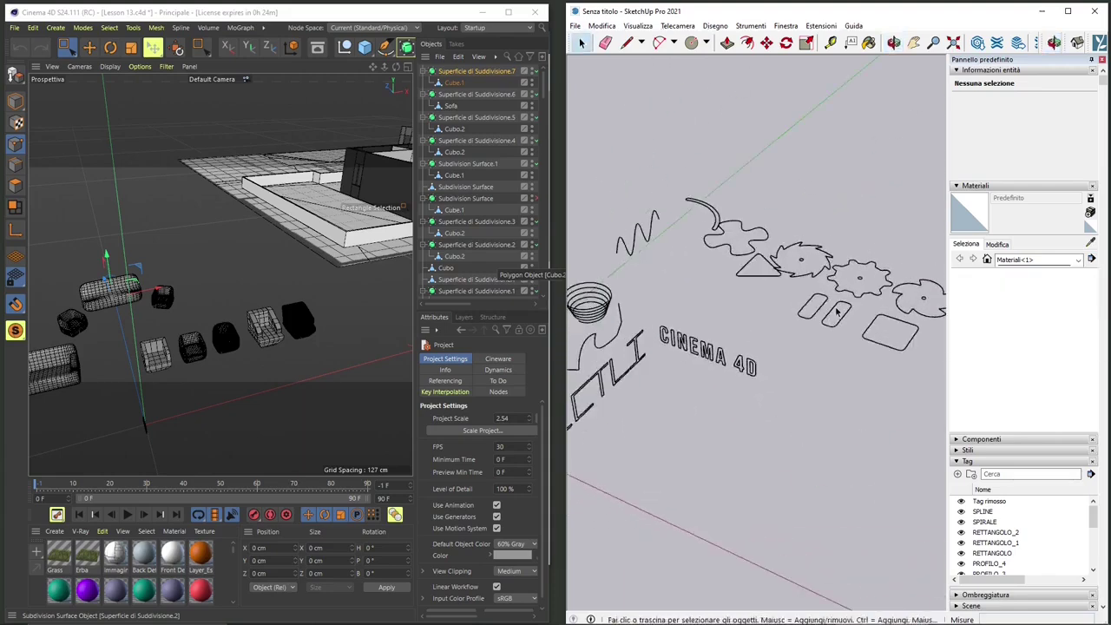
{"action": "key", "text": "space"}
{"action": "left_click", "coordinate": [838, 310]}
{"action": "double_click", "coordinate": [838, 310]}
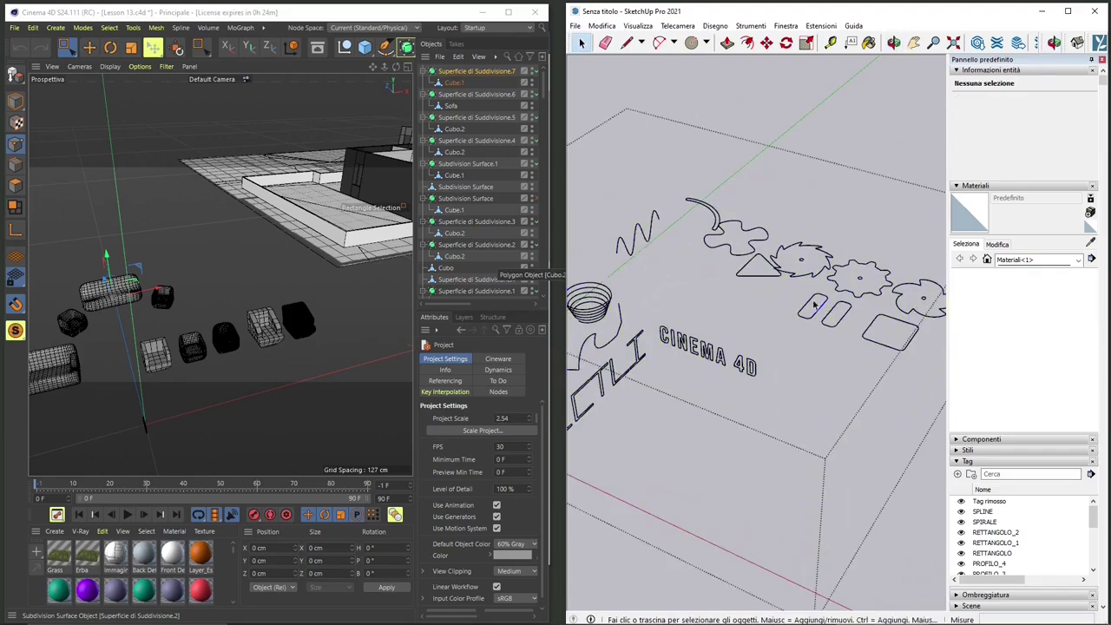
{"action": "mouse_move", "coordinate": [729, 341]}
{"action": "middle_mouse_down"}
{"action": "mouse_move", "coordinate": [744, 362]}
{"action": "mouse_move", "coordinate": [781, 355]}
{"action": "mouse_move", "coordinate": [737, 367]}
{"action": "middle_mouse_up"}
{"action": "scroll", "coordinate": [742, 324], "scroll_direction": "up", "scroll_amount": 5}
{"action": "scroll", "coordinate": [744, 334], "scroll_direction": "up", "scroll_amount": 4}
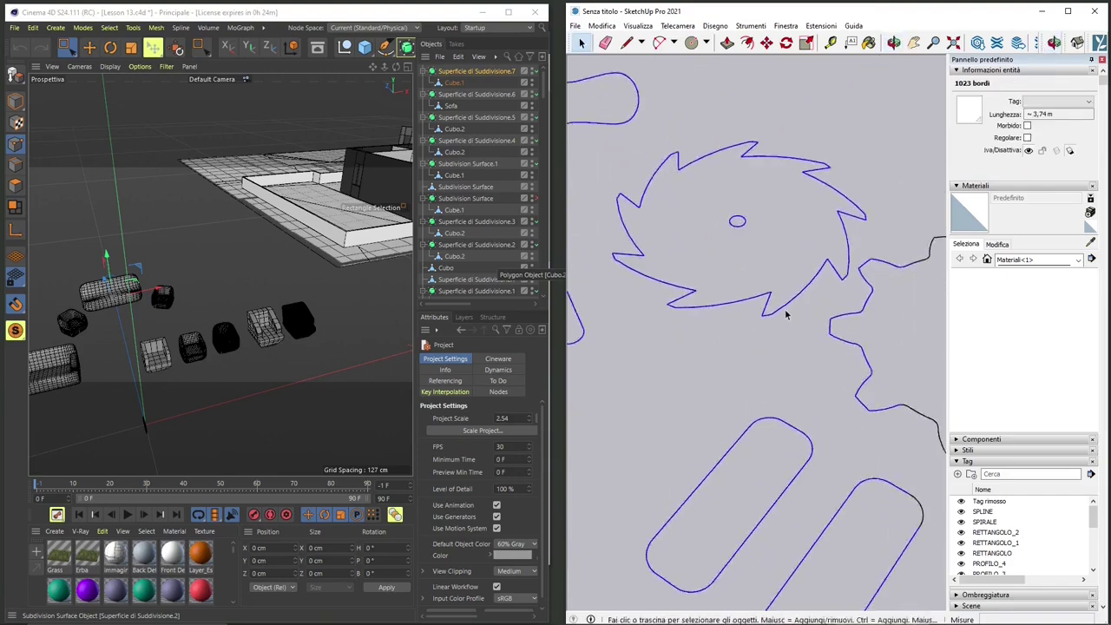
{"action": "scroll", "coordinate": [811, 287], "scroll_direction": "up", "scroll_amount": 2}
{"action": "left_click", "coordinate": [803, 279]}
{"action": "scroll", "coordinate": [796, 276], "scroll_direction": "up", "scroll_amount": 2}
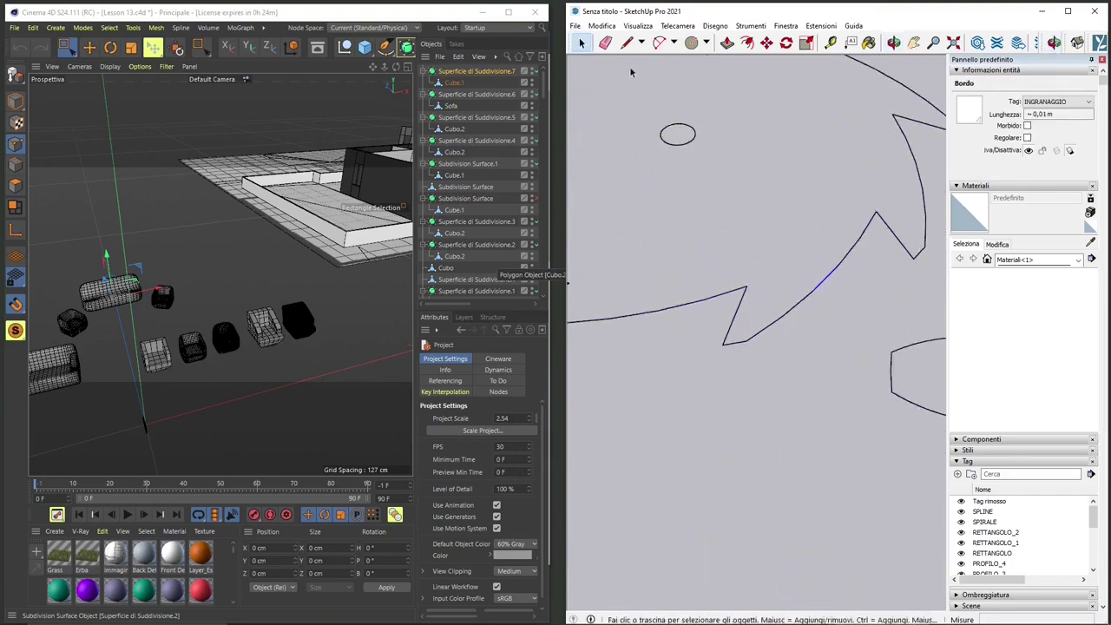
- Trace a line endpoint to endpoint over the selected gear edge segment to fill the saw-toothed outline with a face
{"action": "left_click", "coordinate": [626, 43]}
{"action": "left_click", "coordinate": [839, 265]}
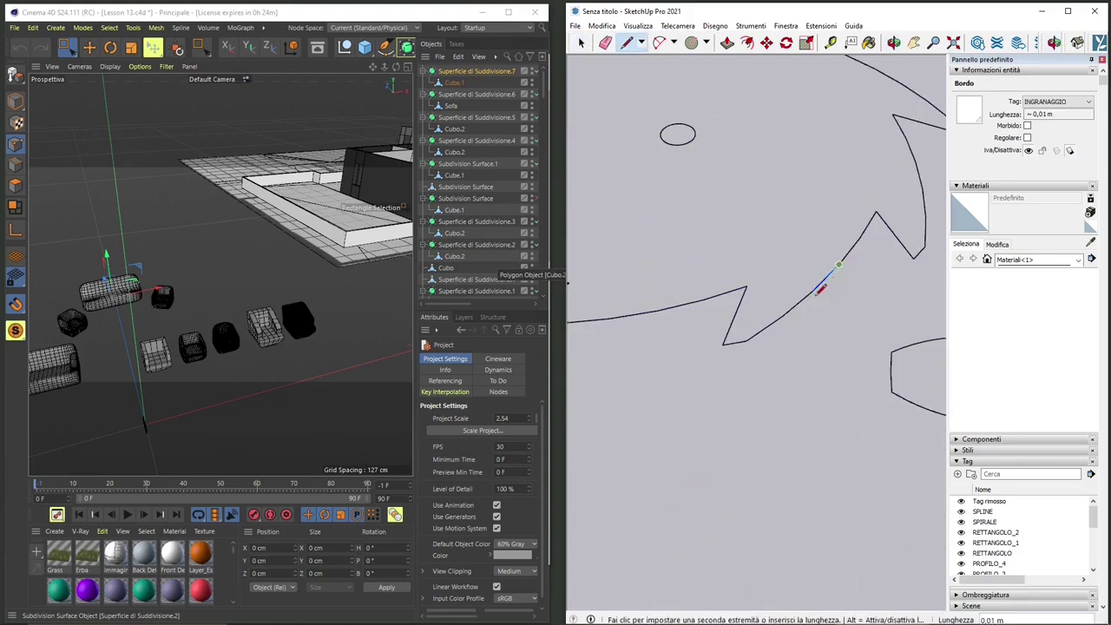
{"action": "scroll", "coordinate": [816, 295], "scroll_direction": "up", "scroll_amount": 4}
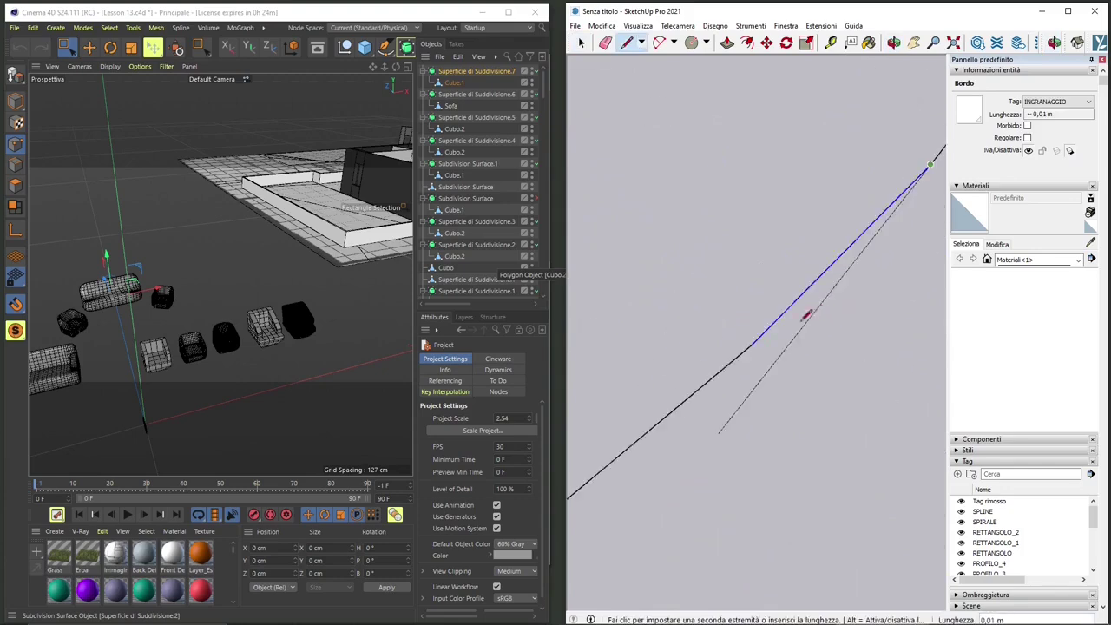
{"action": "left_click", "coordinate": [757, 341]}
{"action": "scroll", "coordinate": [764, 347], "scroll_direction": "down", "scroll_amount": 8}
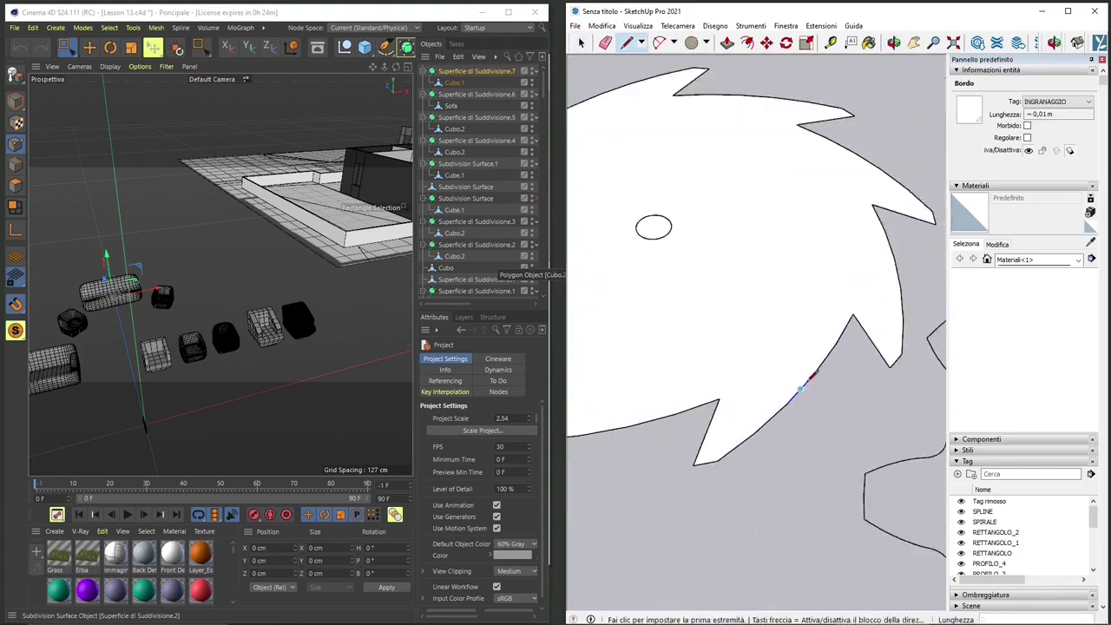
{"action": "scroll", "coordinate": [791, 313], "scroll_direction": "down", "scroll_amount": 3}
{"action": "key", "text": "space"}
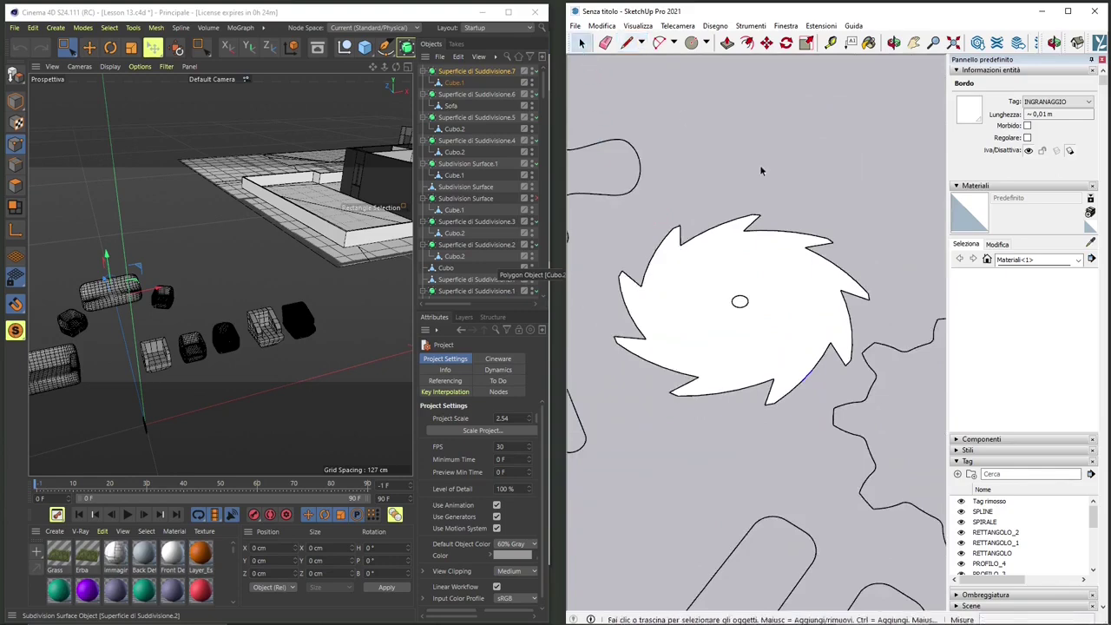
{"action": "scroll", "coordinate": [794, 254], "scroll_direction": "down", "scroll_amount": 1}
- Push/Pull the saw-toothed gear face upward about 0.04 m into a solid
{"action": "left_click", "coordinate": [794, 254]}
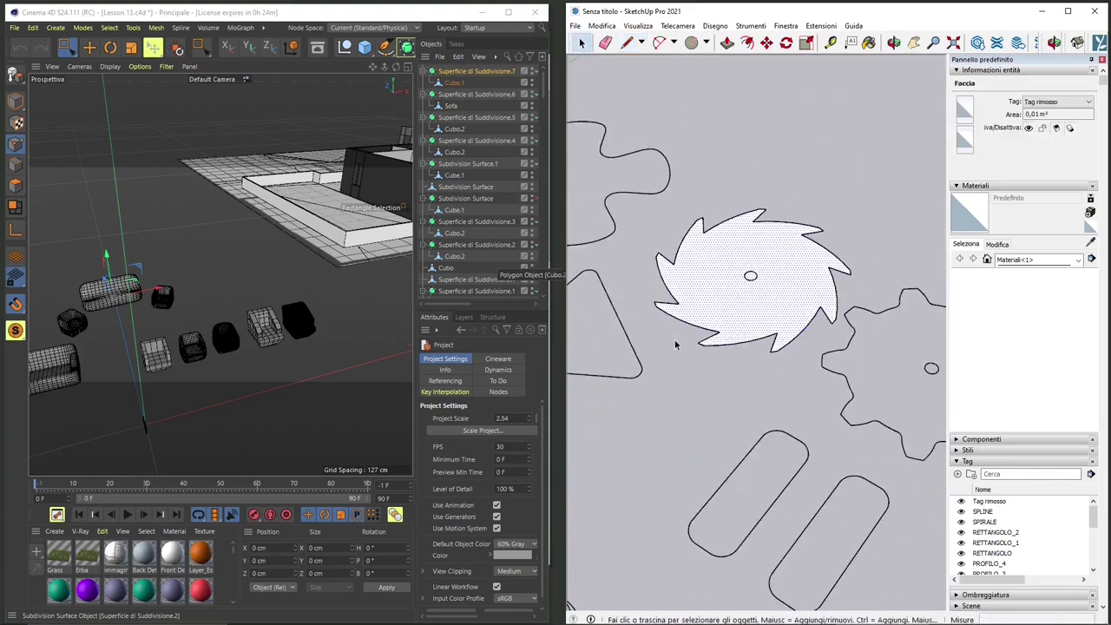
{"action": "mouse_move", "coordinate": [675, 345]}
{"action": "middle_mouse_down"}
{"action": "mouse_move", "coordinate": [801, 255]}
{"action": "mouse_move", "coordinate": [613, 257]}
{"action": "mouse_move", "coordinate": [694, 191]}
{"action": "middle_mouse_up"}
{"action": "scroll", "coordinate": [703, 182], "scroll_direction": "down", "scroll_amount": 2}
{"action": "left_click", "coordinate": [717, 167]}
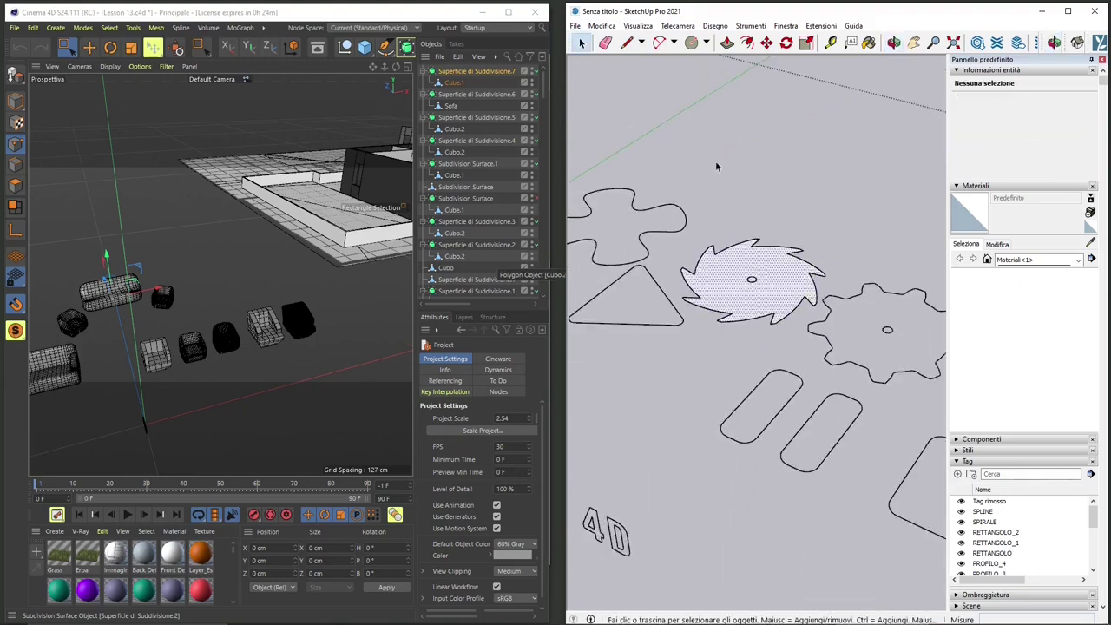
{"action": "left_click", "coordinate": [728, 43]}
{"action": "left_click", "coordinate": [759, 252]}
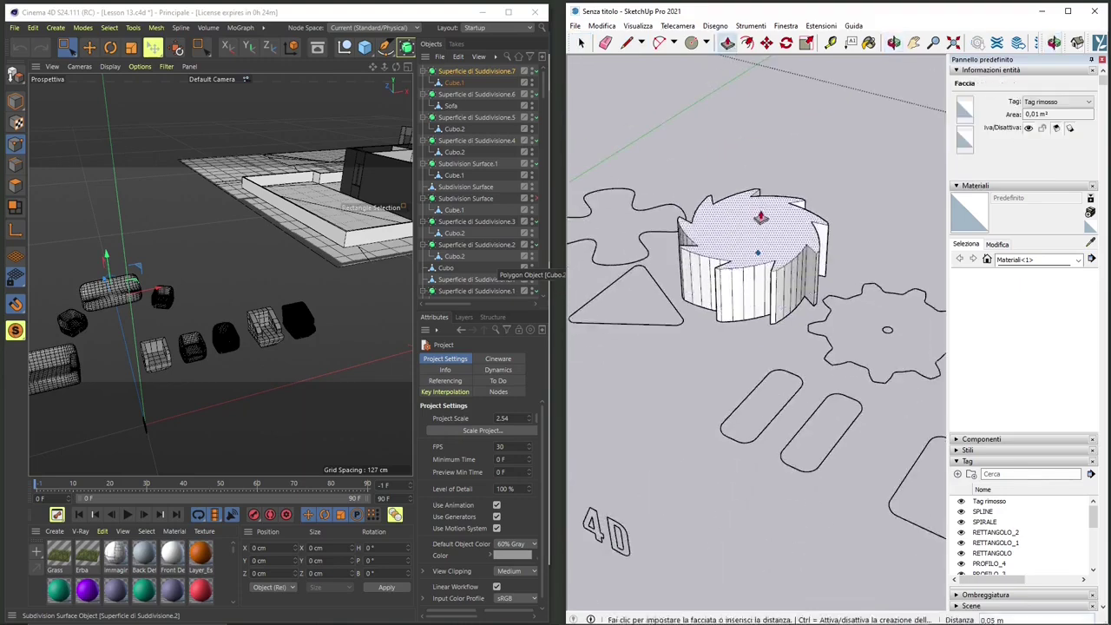
{"action": "left_click", "coordinate": [761, 217]}
- Close the component, reopen it for editing and select an edge of the I-shaped profile next to the spiral
{"action": "scroll", "coordinate": [781, 278], "scroll_direction": "down", "scroll_amount": 3}
{"action": "mouse_move", "coordinate": [781, 278]}
{"action": "middle_mouse_down"}
{"action": "mouse_move", "coordinate": [757, 363]}
{"action": "mouse_move", "coordinate": [674, 400]}
{"action": "mouse_move", "coordinate": [714, 400]}
{"action": "middle_mouse_up"}
{"action": "key", "text": "p"}
{"action": "scroll", "coordinate": [714, 399], "scroll_direction": "up", "scroll_amount": 3}
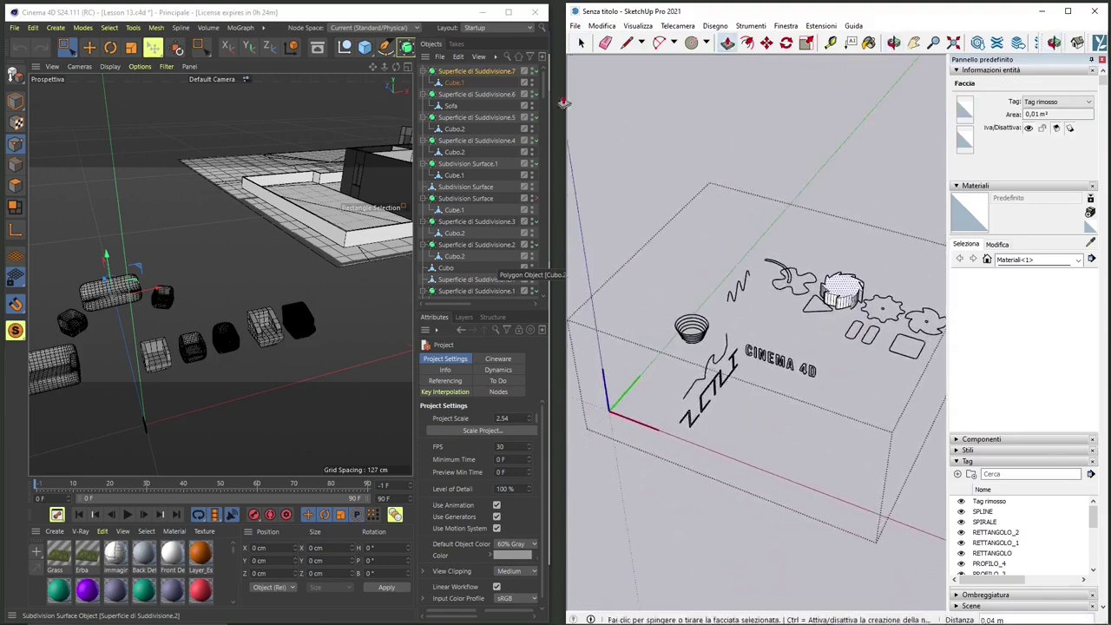
{"action": "left_click", "coordinate": [686, 129]}
{"action": "mouse_move", "coordinate": [743, 491]}
{"action": "middle_mouse_down"}
{"action": "mouse_move", "coordinate": [604, 333]}
{"action": "mouse_move", "coordinate": [686, 365]}
{"action": "middle_mouse_up"}
{"action": "scroll", "coordinate": [725, 380], "scroll_direction": "up", "scroll_amount": 3}
{"action": "left_click", "coordinate": [760, 385]}
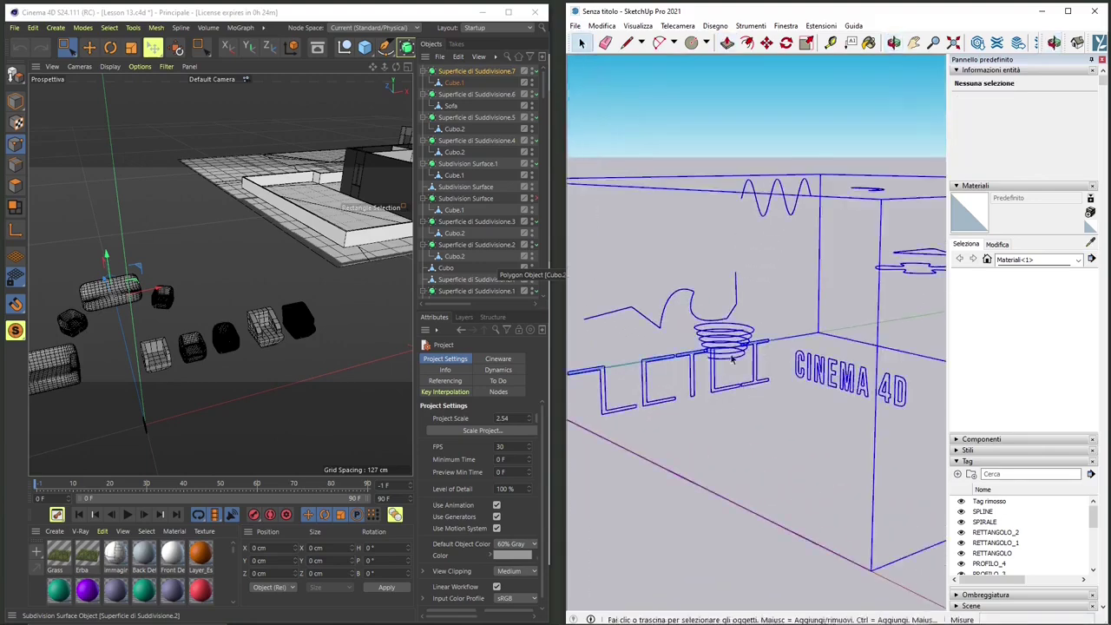
{"action": "left_click", "coordinate": [757, 384]}
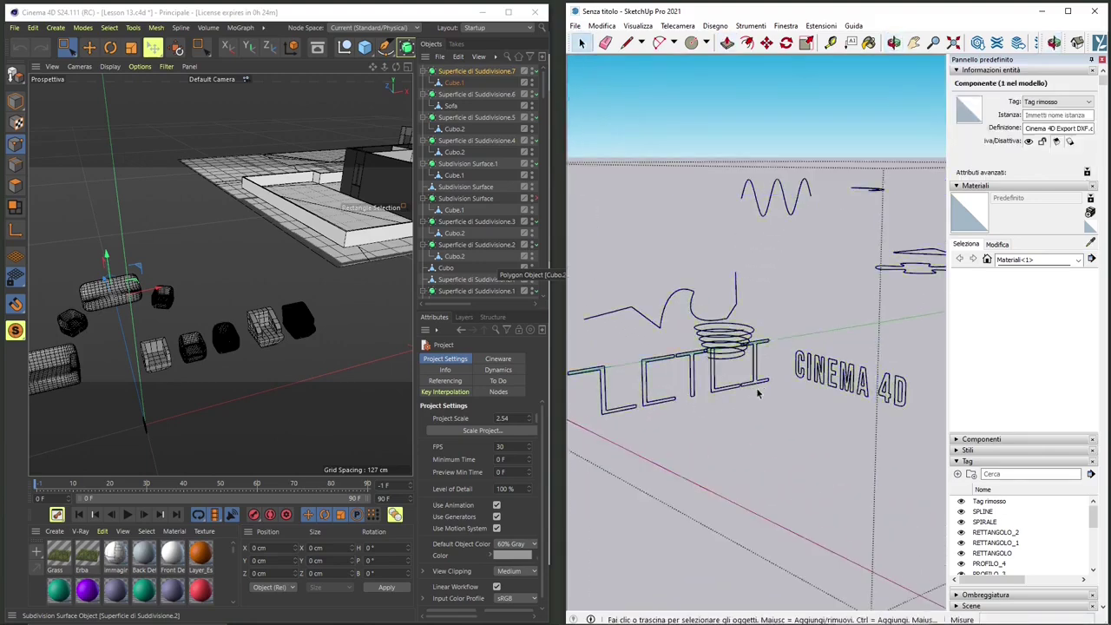
{"action": "scroll", "coordinate": [759, 386], "scroll_direction": "up", "scroll_amount": 6}
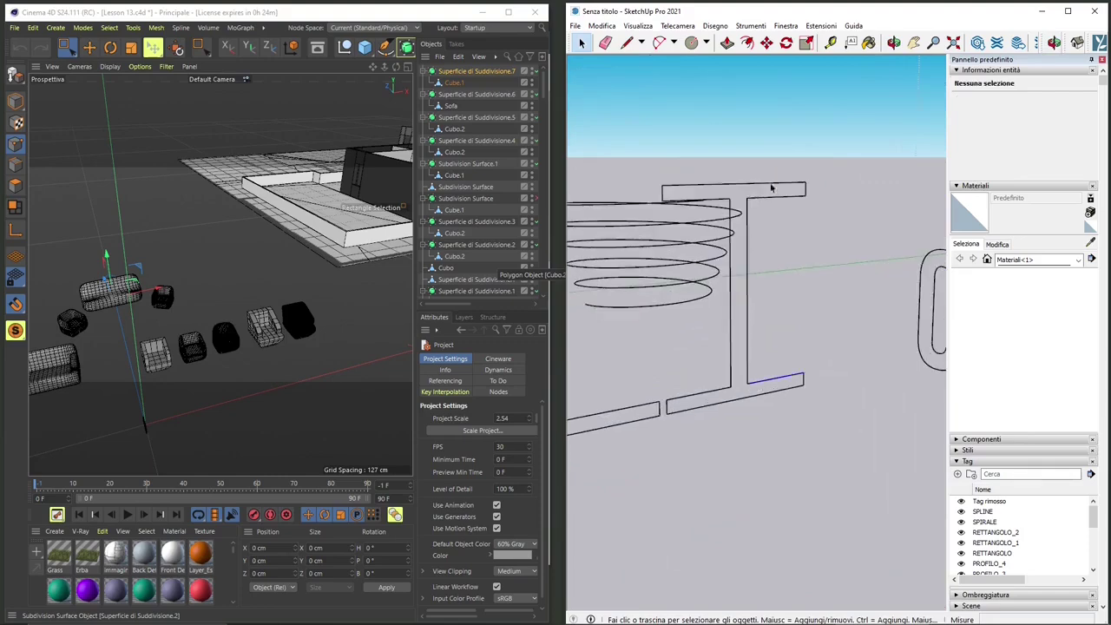
{"action": "left_click", "coordinate": [771, 187]}
- Trace a line over the underside edge of the I-shaped profile's upper flange to create its face
{"action": "left_click", "coordinate": [627, 44]}
{"action": "scroll", "coordinate": [760, 185], "scroll_direction": "up", "scroll_amount": 2}
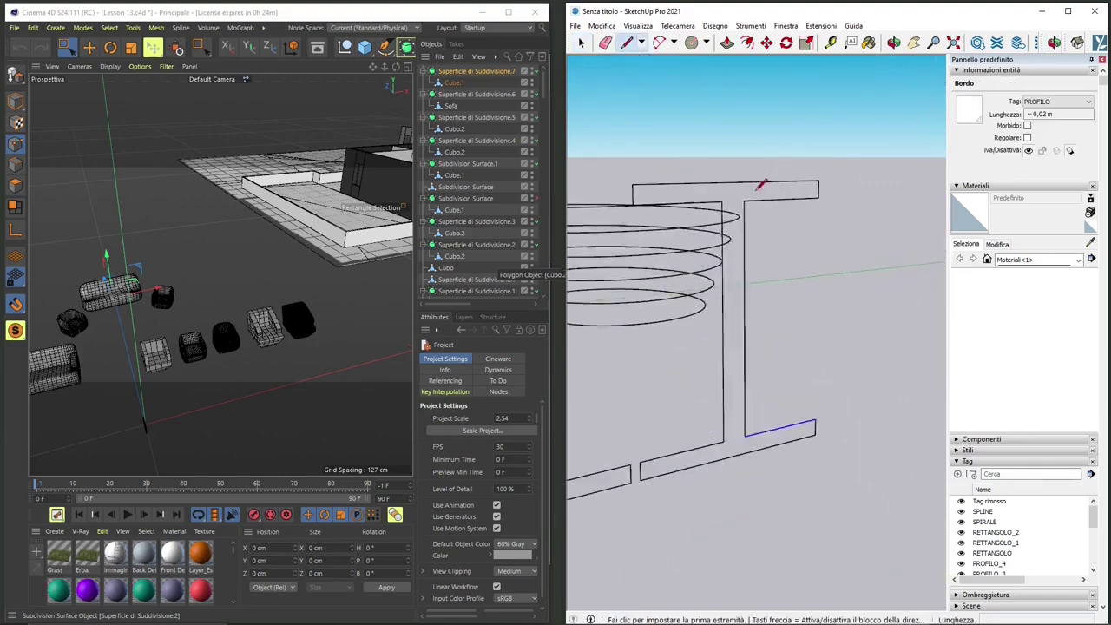
{"action": "scroll", "coordinate": [758, 187], "scroll_direction": "up", "scroll_amount": 2}
{"action": "left_click", "coordinate": [734, 210]}
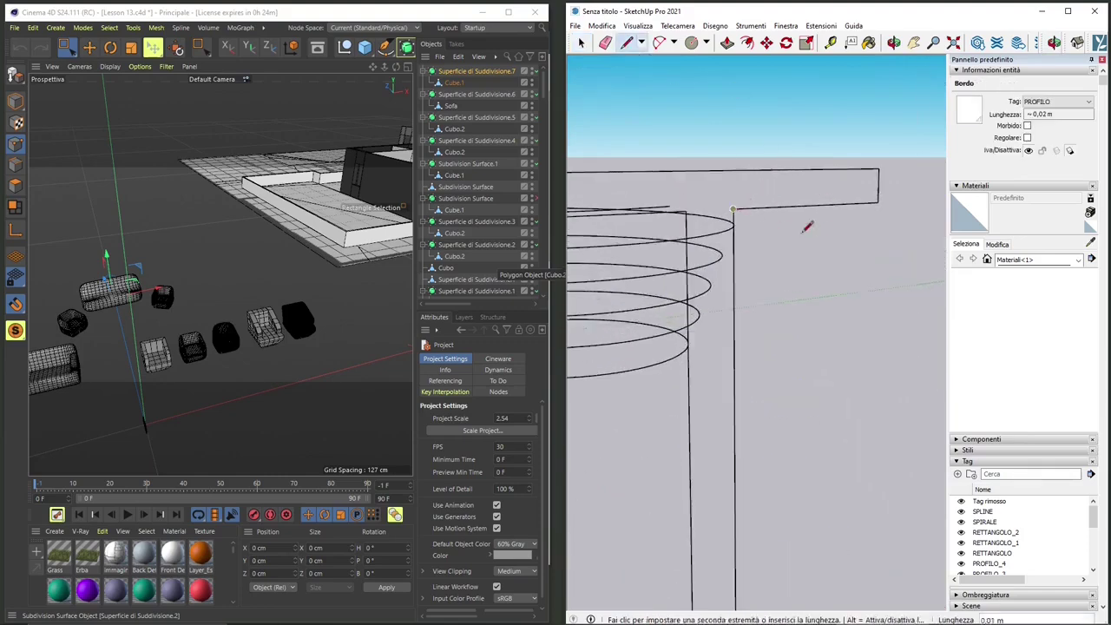
{"action": "left_click", "coordinate": [879, 202]}
{"action": "scroll", "coordinate": [761, 235], "scroll_direction": "down", "scroll_amount": 3}
{"action": "mouse_move", "coordinate": [839, 203]}
{"action": "middle_mouse_down"}
{"action": "mouse_move", "coordinate": [816, 289]}
{"action": "mouse_move", "coordinate": [872, 316]}
{"action": "mouse_move", "coordinate": [748, 254]}
{"action": "middle_mouse_up"}
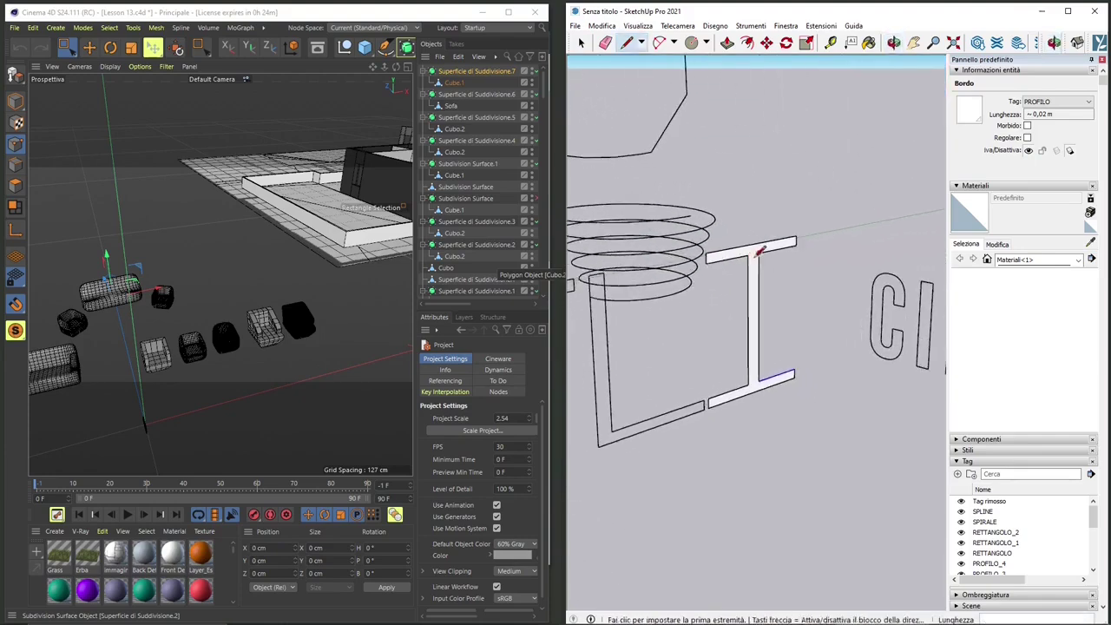
- Push/Pull the I-shaped profile face about 0.49 m into a long beam
{"action": "key", "text": "p"}
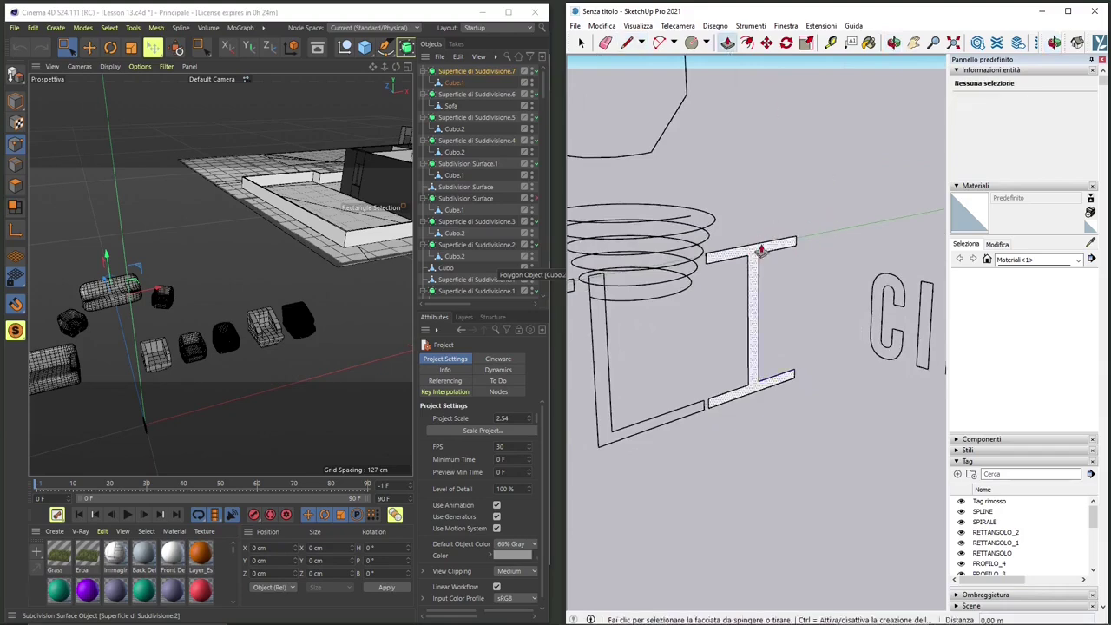
{"action": "left_click", "coordinate": [786, 247]}
{"action": "mouse_move", "coordinate": [785, 247]}
{"action": "middle_mouse_down"}
{"action": "mouse_move", "coordinate": [792, 292]}
{"action": "mouse_move", "coordinate": [665, 248]}
{"action": "middle_mouse_up"}
{"action": "scroll", "coordinate": [773, 295], "scroll_direction": "down", "scroll_amount": 3}
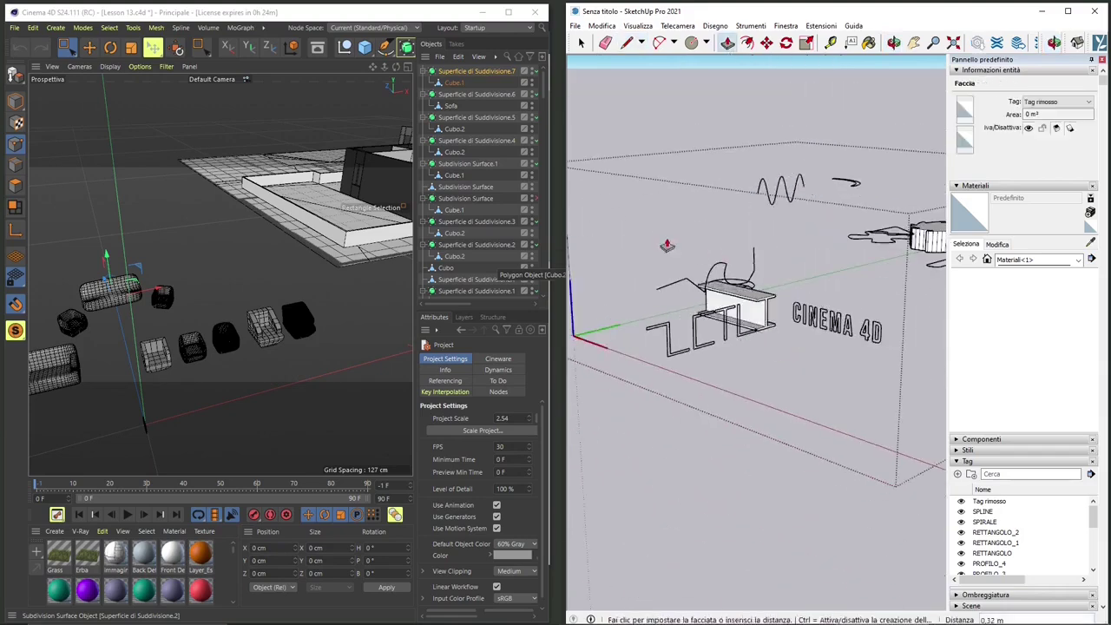
{"action": "left_click", "coordinate": [789, 431]}
{"action": "mouse_move", "coordinate": [789, 431]}
{"action": "middle_mouse_down"}
{"action": "mouse_move", "coordinate": [752, 397]}
{"action": "mouse_move", "coordinate": [825, 390]}
{"action": "mouse_move", "coordinate": [764, 417]}
{"action": "mouse_move", "coordinate": [756, 454]}
{"action": "mouse_move", "coordinate": [737, 461]}
{"action": "mouse_move", "coordinate": [754, 454]}
{"action": "mouse_move", "coordinate": [762, 427]}
{"action": "mouse_move", "coordinate": [776, 436]}
{"action": "mouse_move", "coordinate": [771, 454]}
{"action": "middle_mouse_up"}
{"action": "key", "text": "p"}
{"action": "key", "text": "alt+shift"}
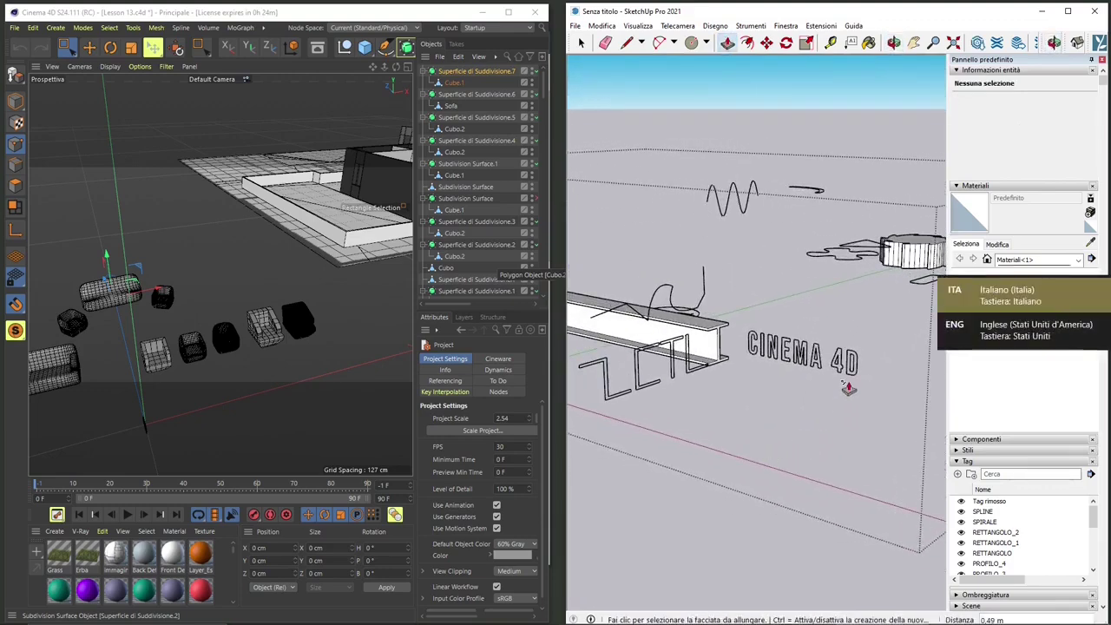
- Close the beam component, switch to Cinema 4D and start a DXF export of the scene, accepting the export options
{"action": "left_click", "coordinate": [581, 43]}
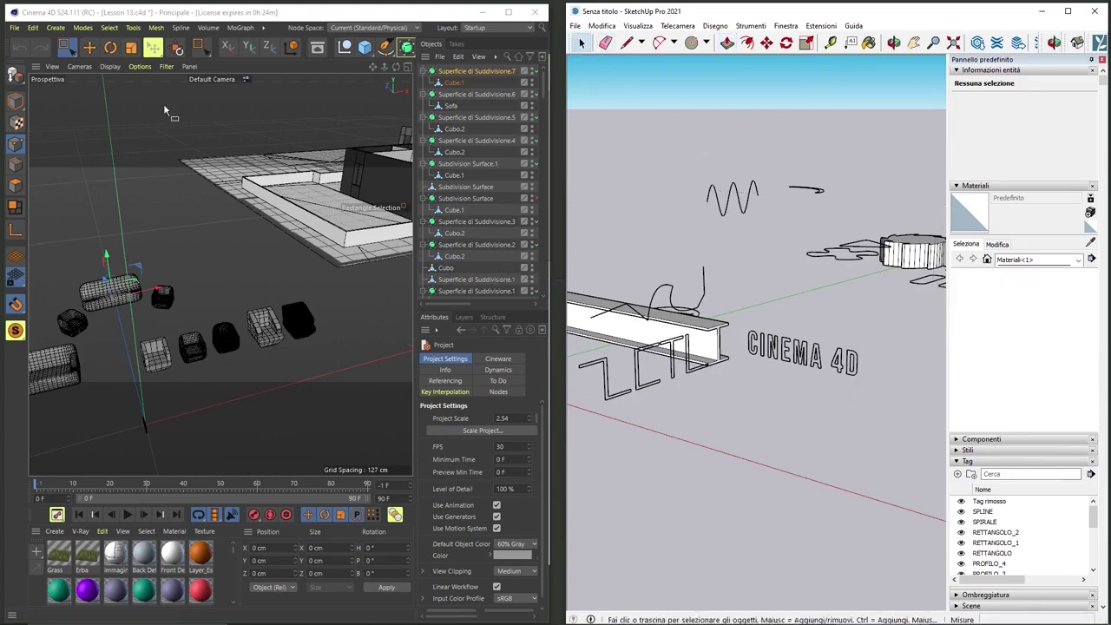
{"action": "left_click", "coordinate": [14, 27]}
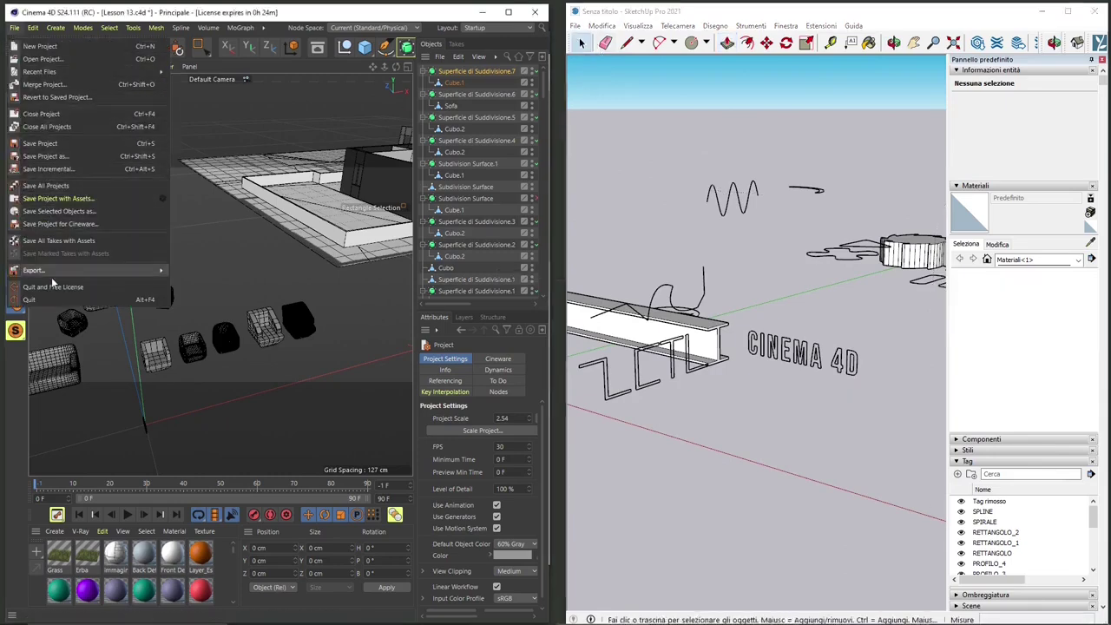
{"action": "mouse_move", "coordinate": [150, 269]}
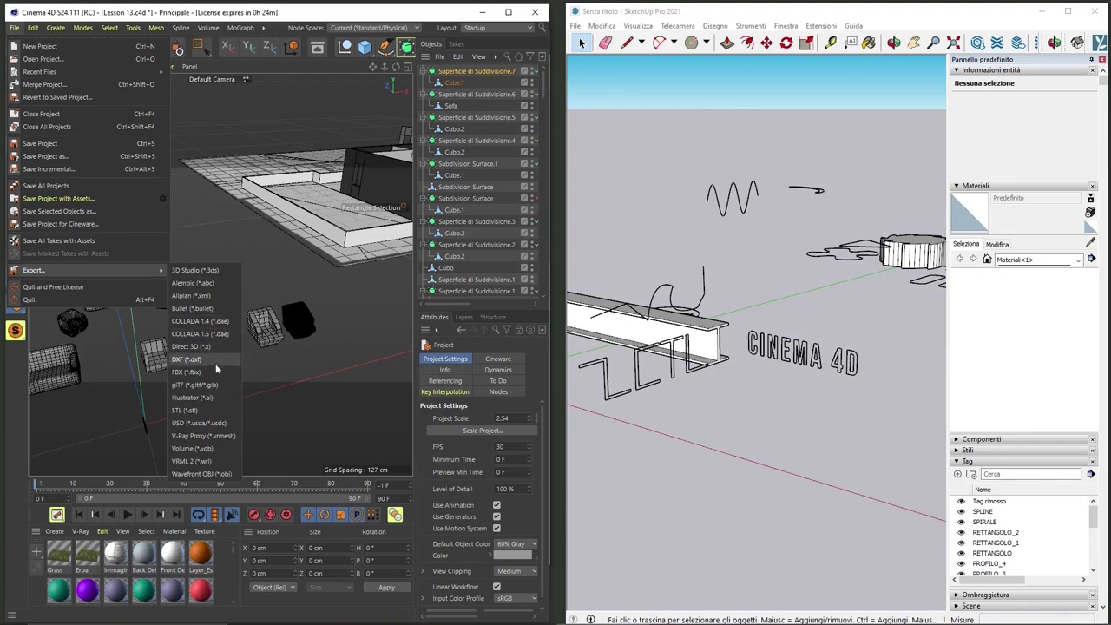
{"action": "left_click", "coordinate": [215, 363]}
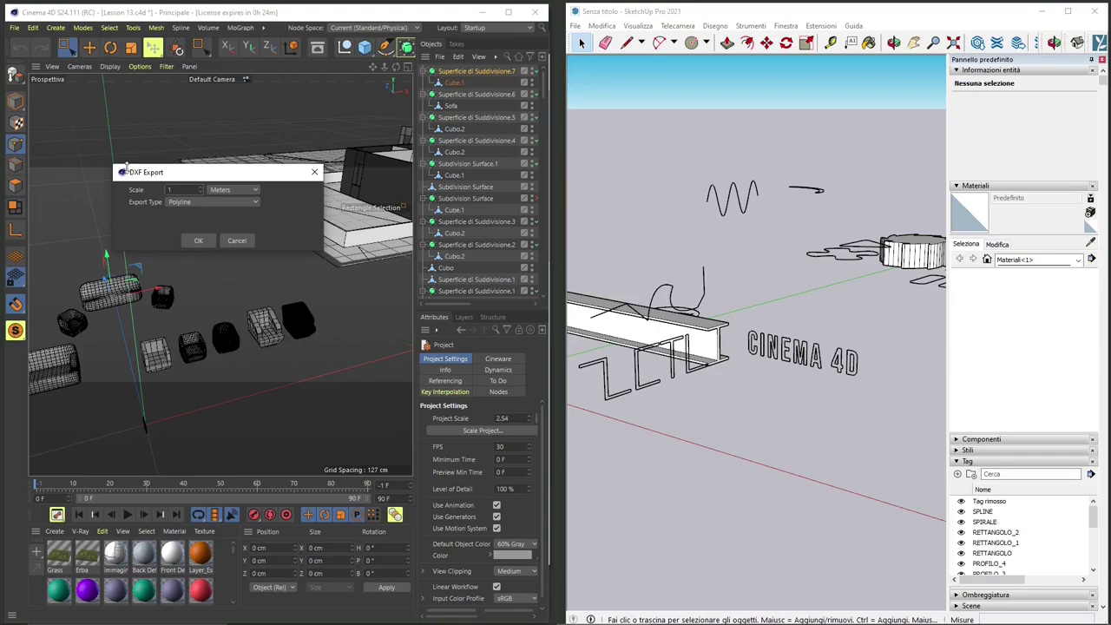
{"action": "left_click", "coordinate": [181, 205]}
{"action": "left_click", "coordinate": [186, 242]}
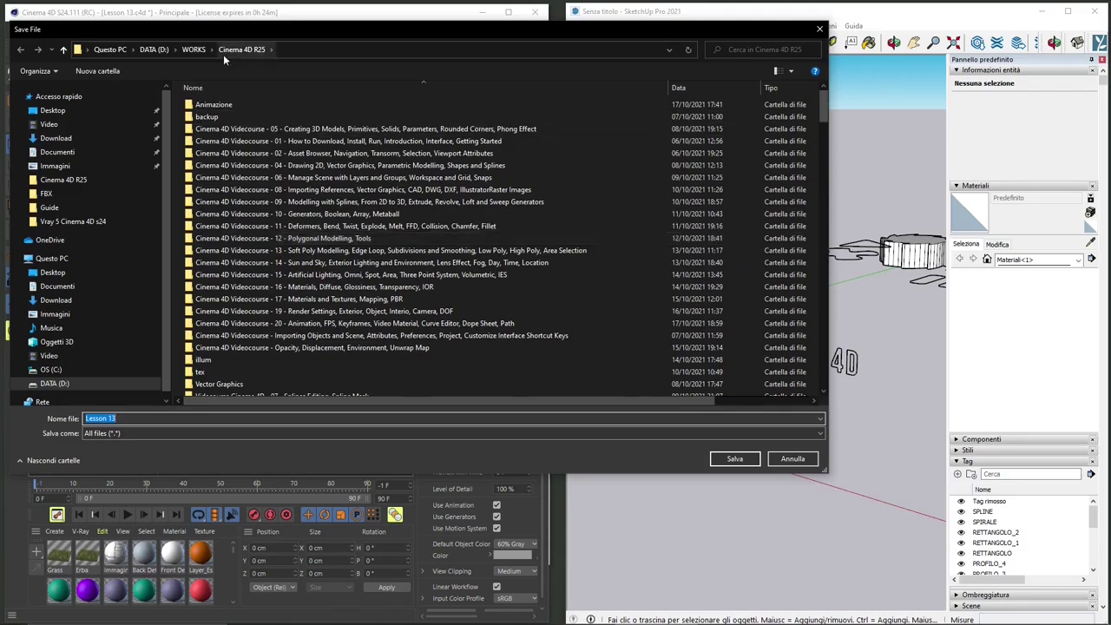
- In the DWG DXF folder, rename the existing file Cinema 4D Export DXF as Cinema 4D Export DXF 2d
{"action": "double_click", "coordinate": [206, 104]}
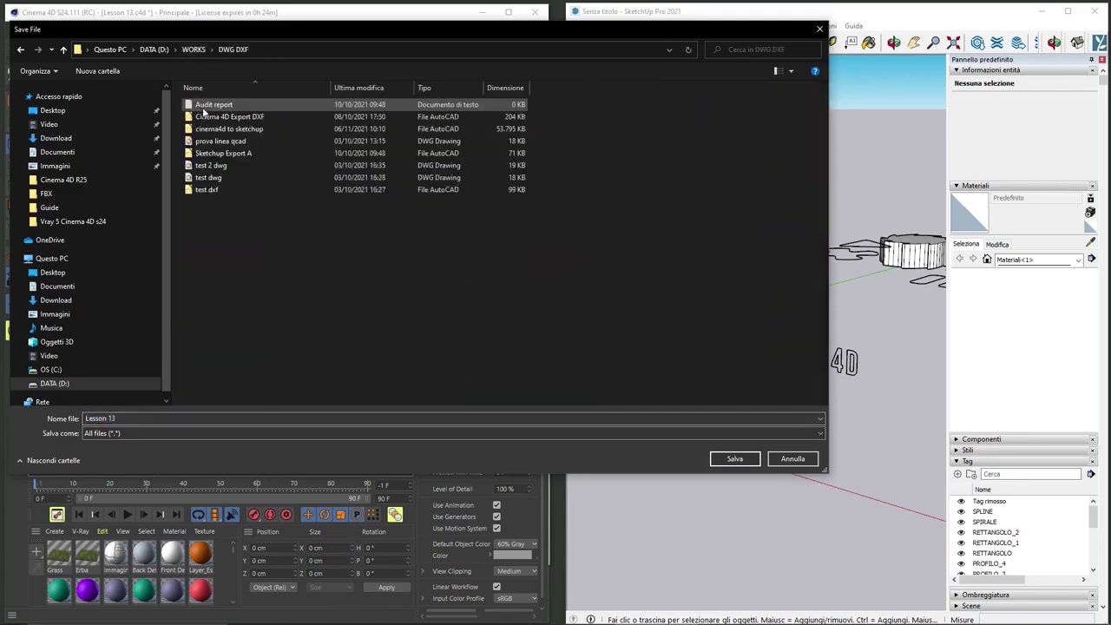
{"action": "left_click", "coordinate": [261, 116]}
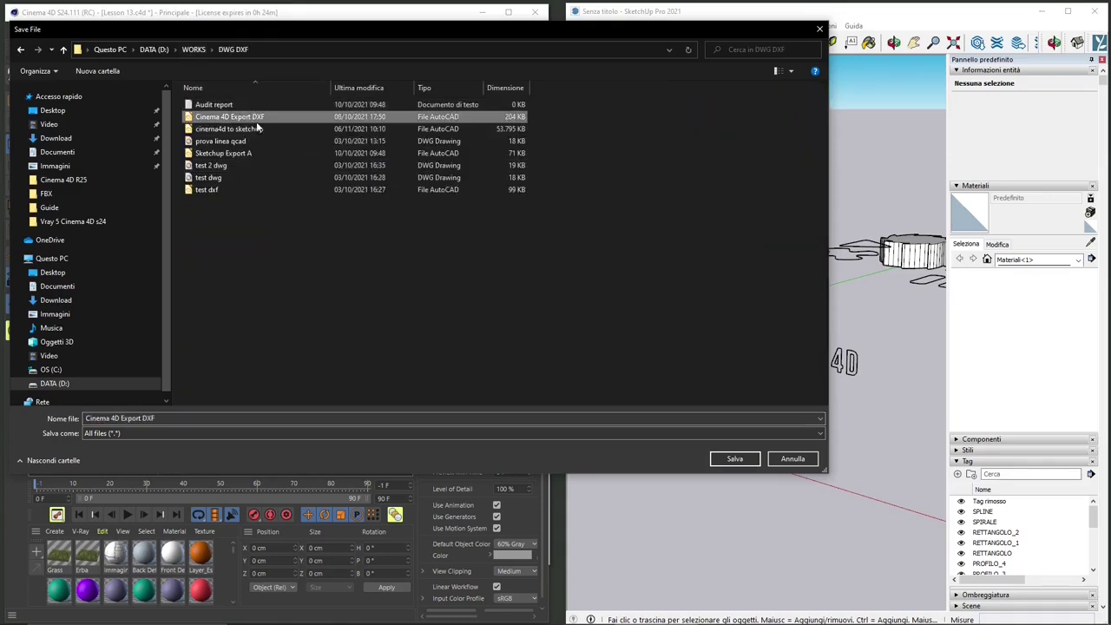
{"action": "left_click", "coordinate": [271, 115]}
{"action": "left_click", "coordinate": [271, 114]}
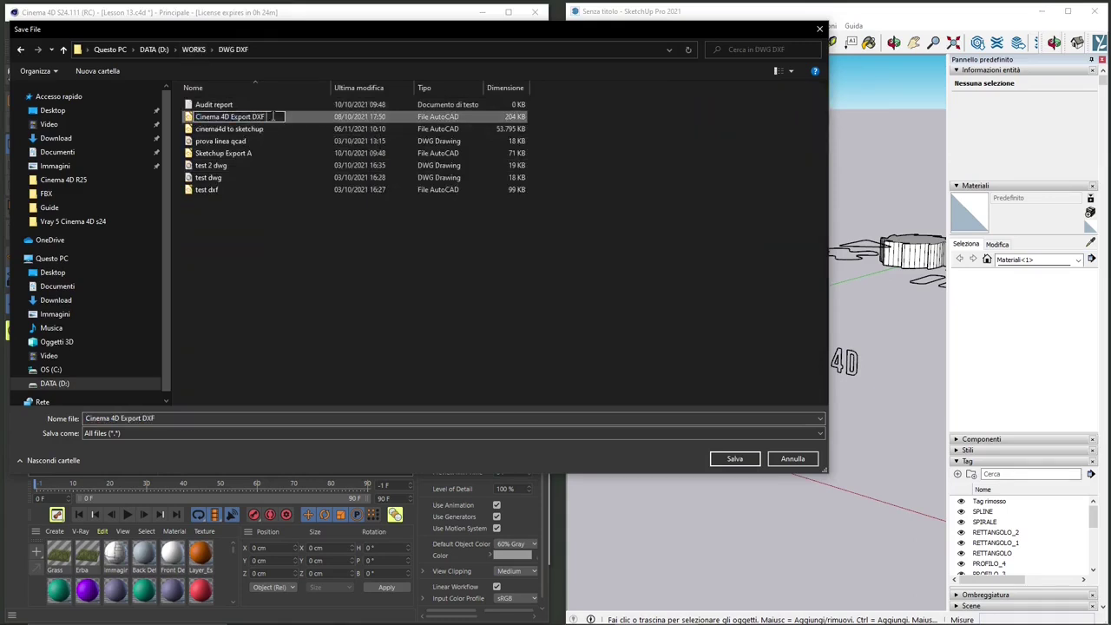
{"action": "type", "text": "2d"}
{"action": "key", "text": "Return"}
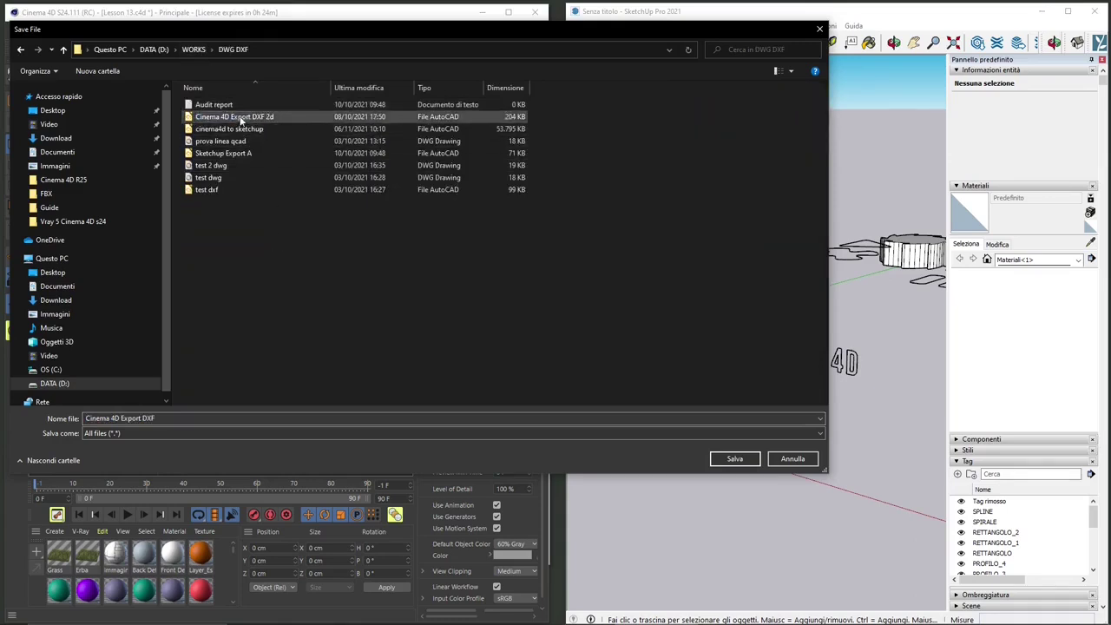
- Save the DXF export in the DWG DXF folder as Cinema 4D Export DXF solids
{"action": "left_click", "coordinate": [222, 232]}
{"action": "left_click", "coordinate": [233, 117]}
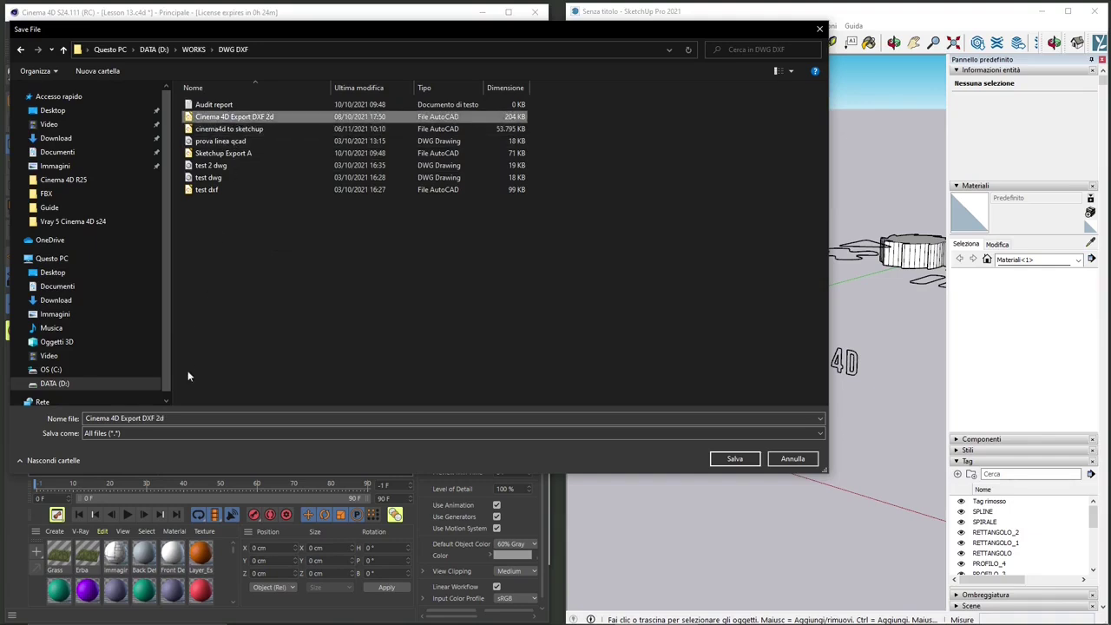
{"action": "left_click", "coordinate": [183, 418]}
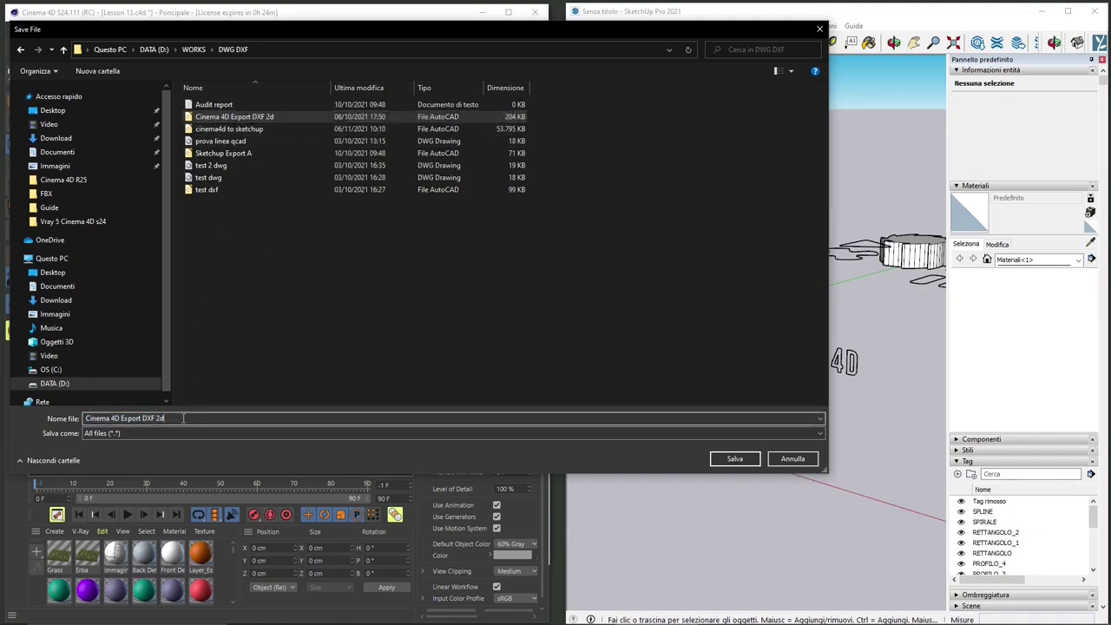
{"action": "key", "text": "BackSpace"}
{"action": "key", "text": "BackSpace"}
{"action": "type", "text": "solids"}
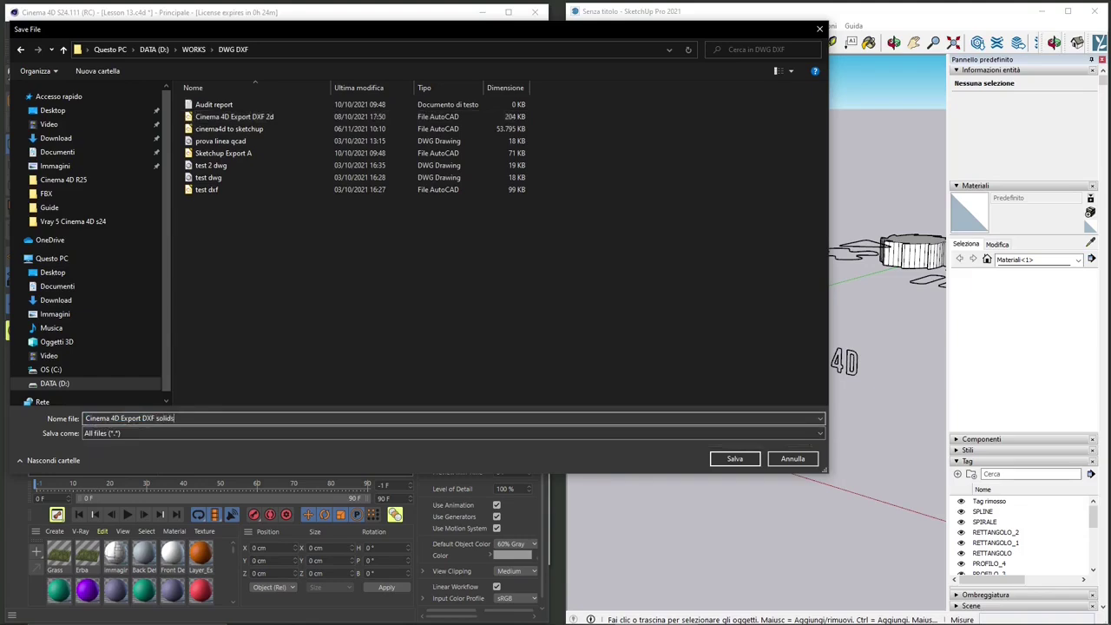
{"action": "left_click", "coordinate": [721, 459]}
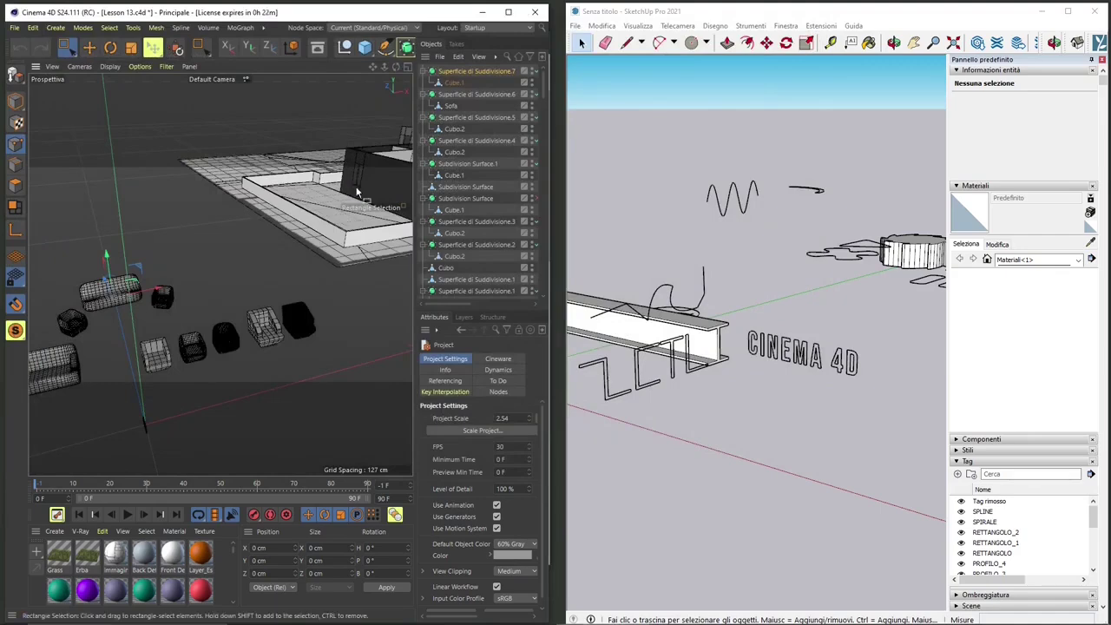
- Switch to SketchUp, import the file Cinema 4D Export DXF solids, check the layers and 2D solids reported, and close the report
{"action": "left_click", "coordinate": [575, 26]}
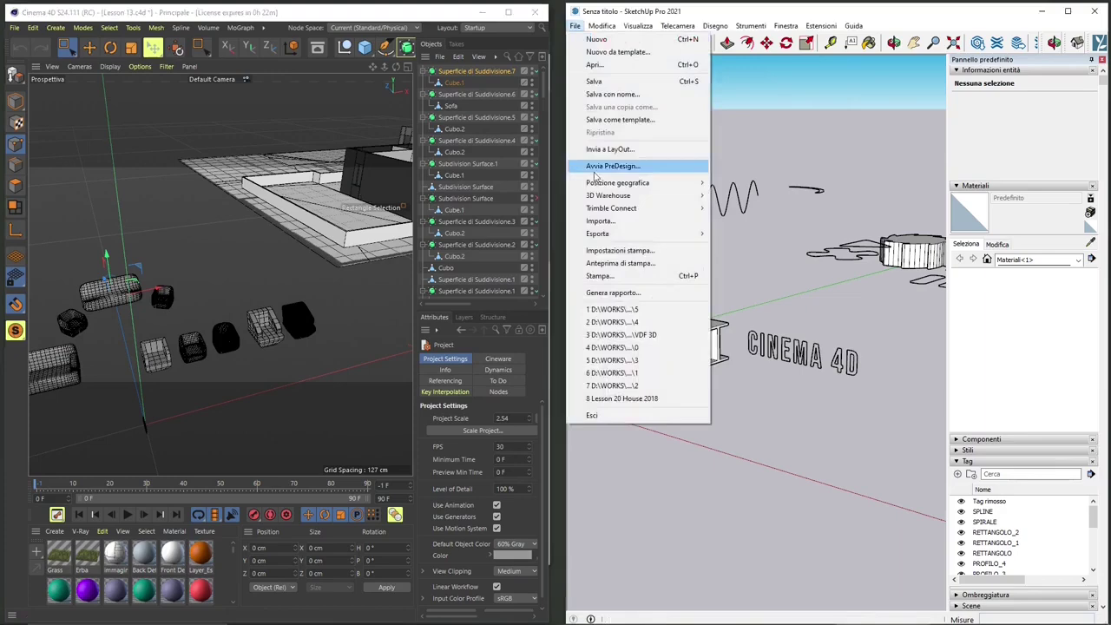
{"action": "left_click", "coordinate": [600, 221]}
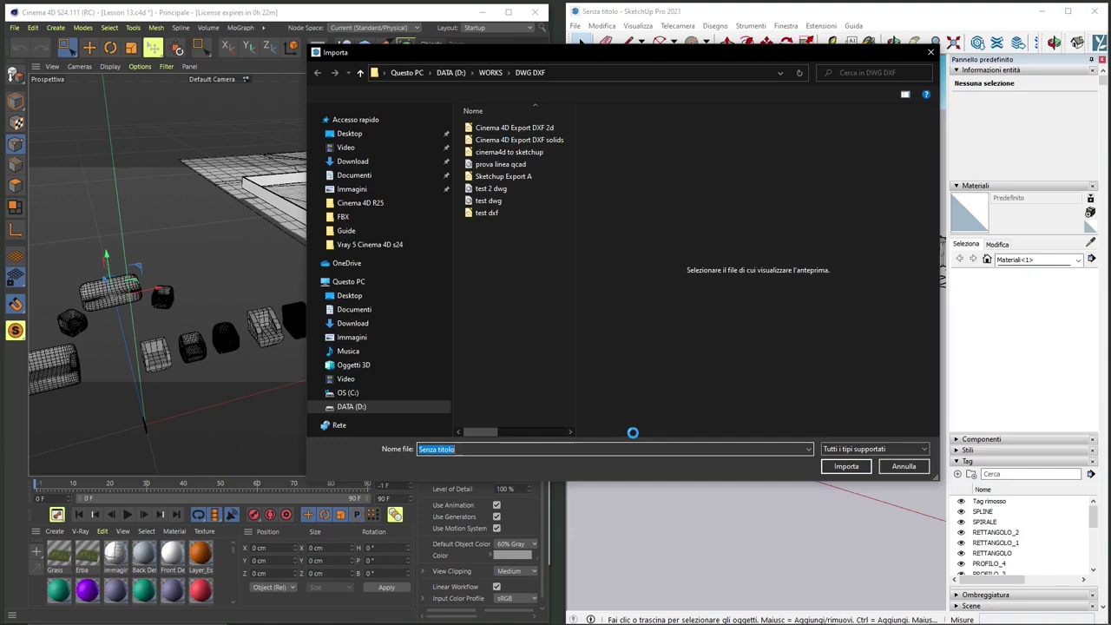
{"action": "left_click", "coordinate": [545, 142]}
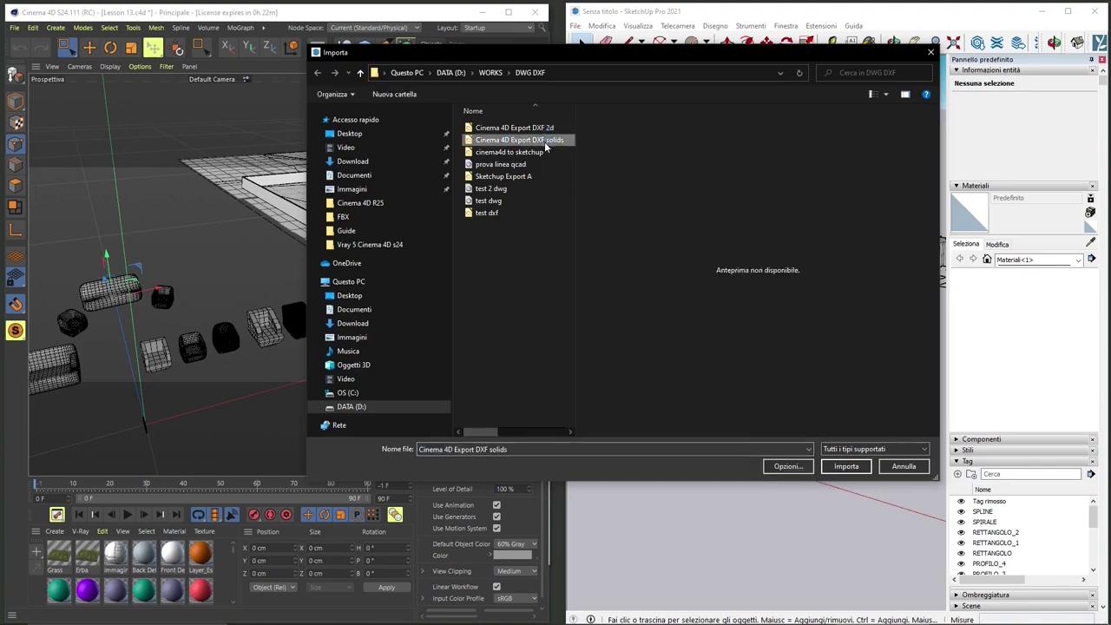
{"action": "left_click", "coordinate": [847, 466]}
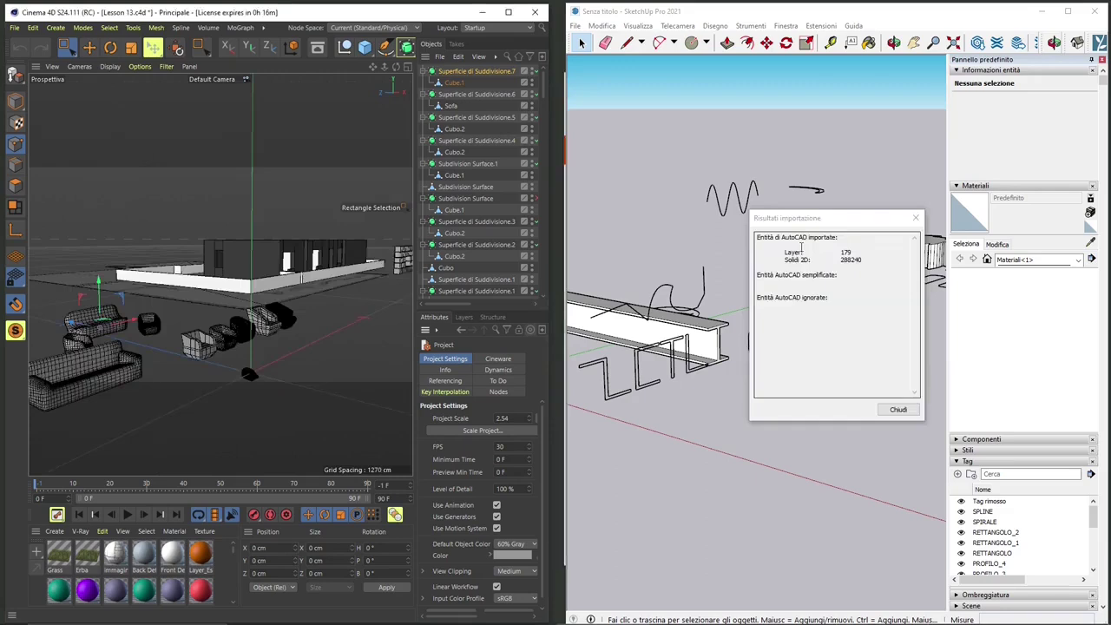
{"action": "left_click", "coordinate": [847, 252]}
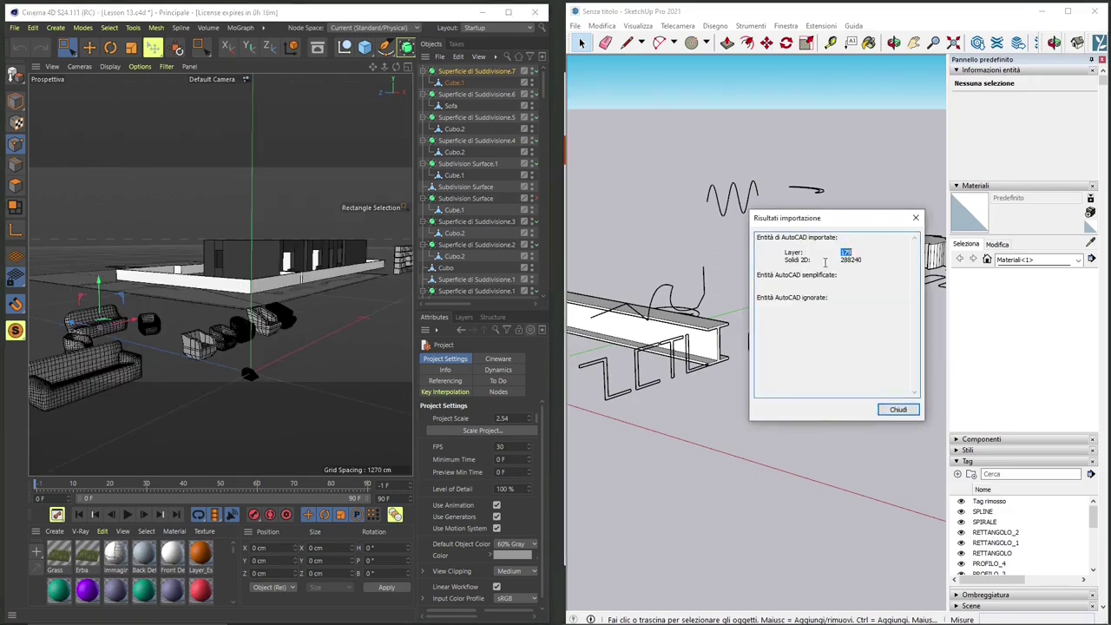
{"action": "left_click_drag", "start_coordinate": [866, 264], "coordinate": [800, 260]}
{"action": "left_click", "coordinate": [859, 258]}
{"action": "double_click", "coordinate": [847, 259]}
{"action": "left_click", "coordinate": [910, 412]}
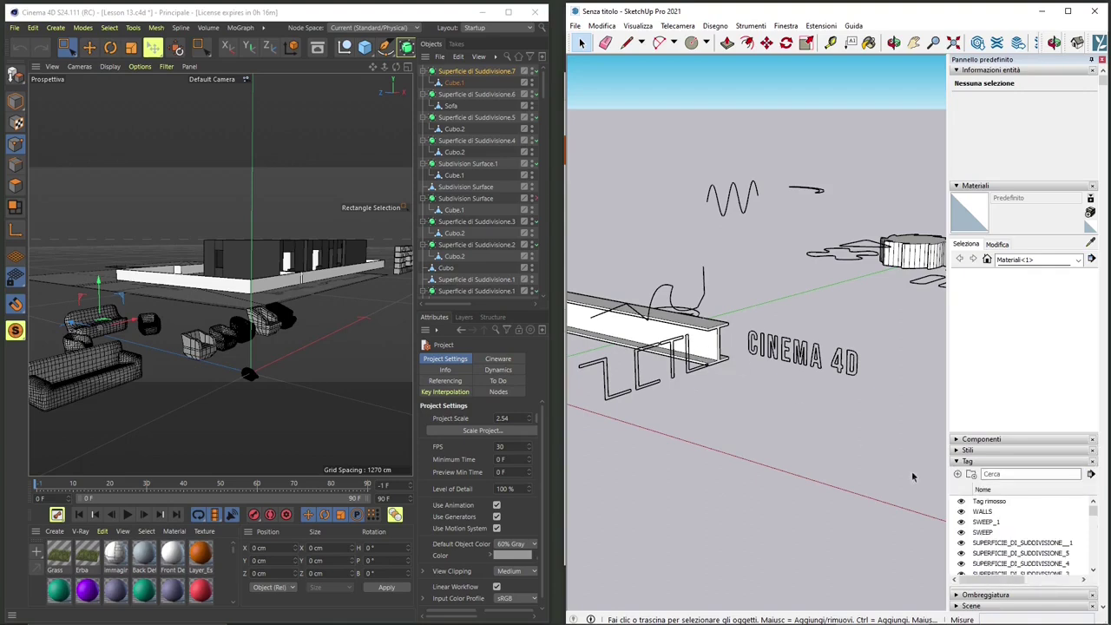
- Examine the whole imported DXF scene and its separate 3D objects in SketchUp from different distances and angles
{"action": "scroll", "coordinate": [664, 326], "scroll_direction": "down", "scroll_amount": 5}
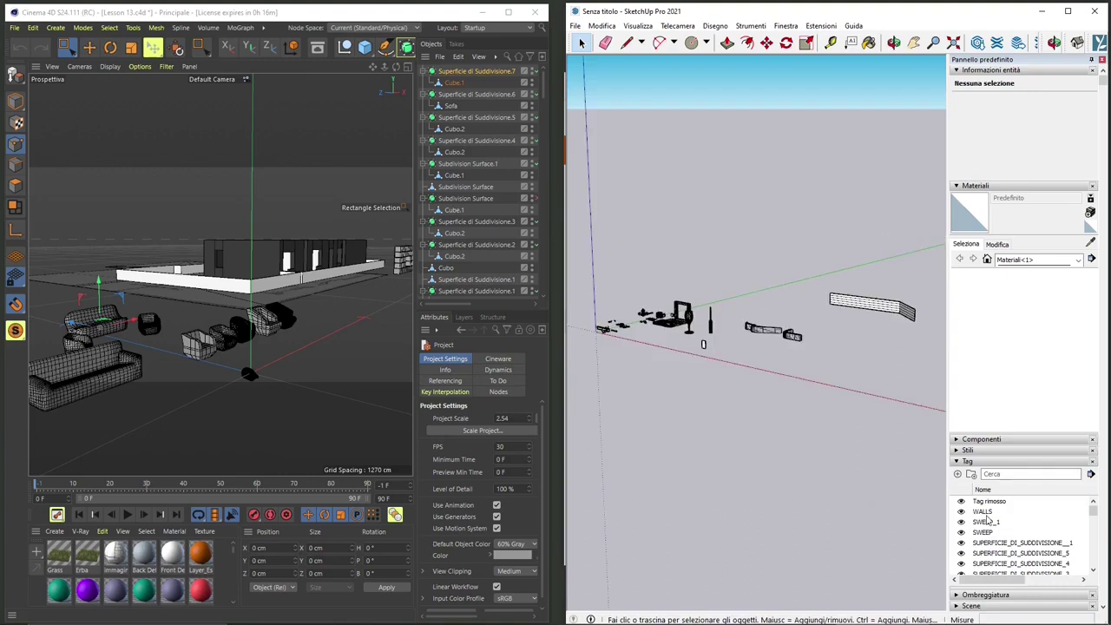
{"action": "scroll", "coordinate": [668, 328], "scroll_direction": "up", "scroll_amount": 5}
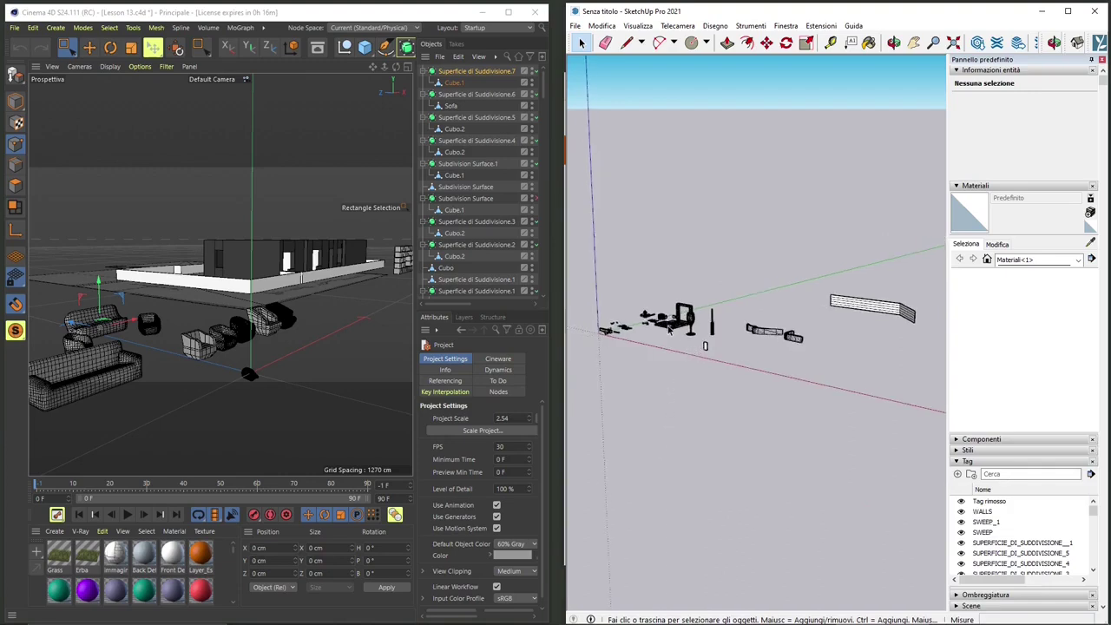
{"action": "scroll", "coordinate": [670, 337], "scroll_direction": "up", "scroll_amount": 5}
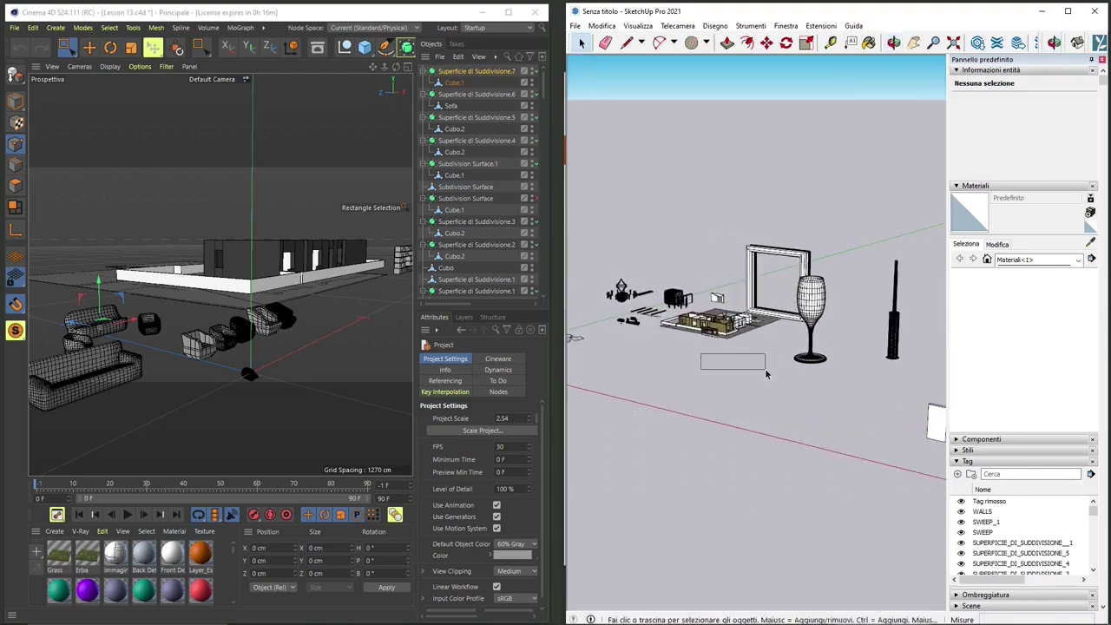
{"action": "mouse_move", "coordinate": [764, 373]}
{"action": "middle_mouse_down"}
{"action": "mouse_move", "coordinate": [754, 389]}
{"action": "mouse_move", "coordinate": [935, 417]}
{"action": "mouse_move", "coordinate": [736, 397]}
{"action": "middle_mouse_up"}
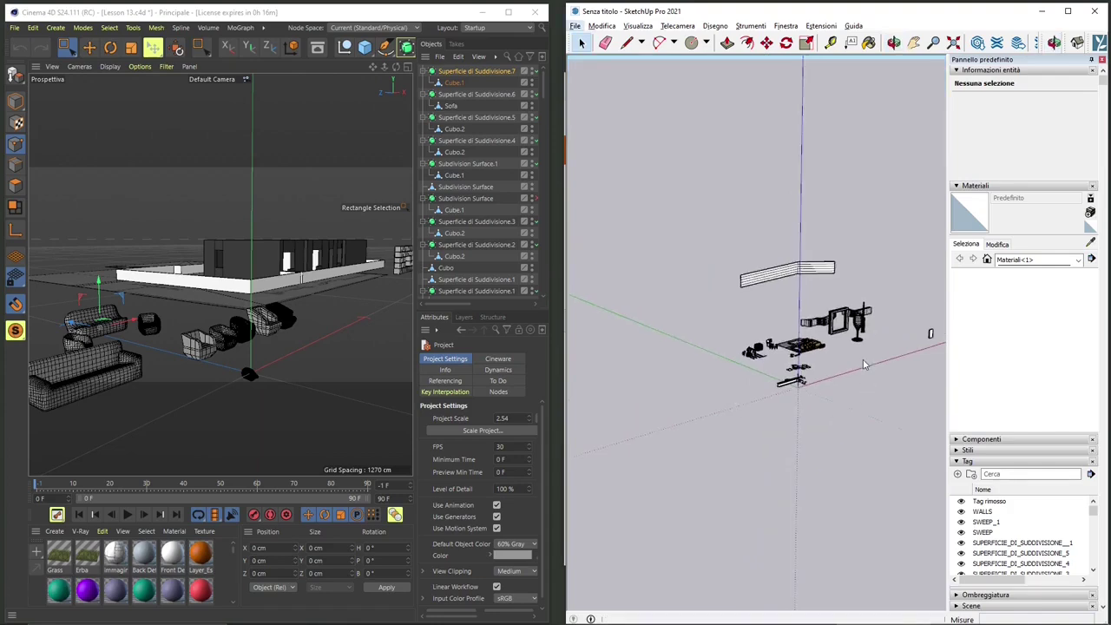